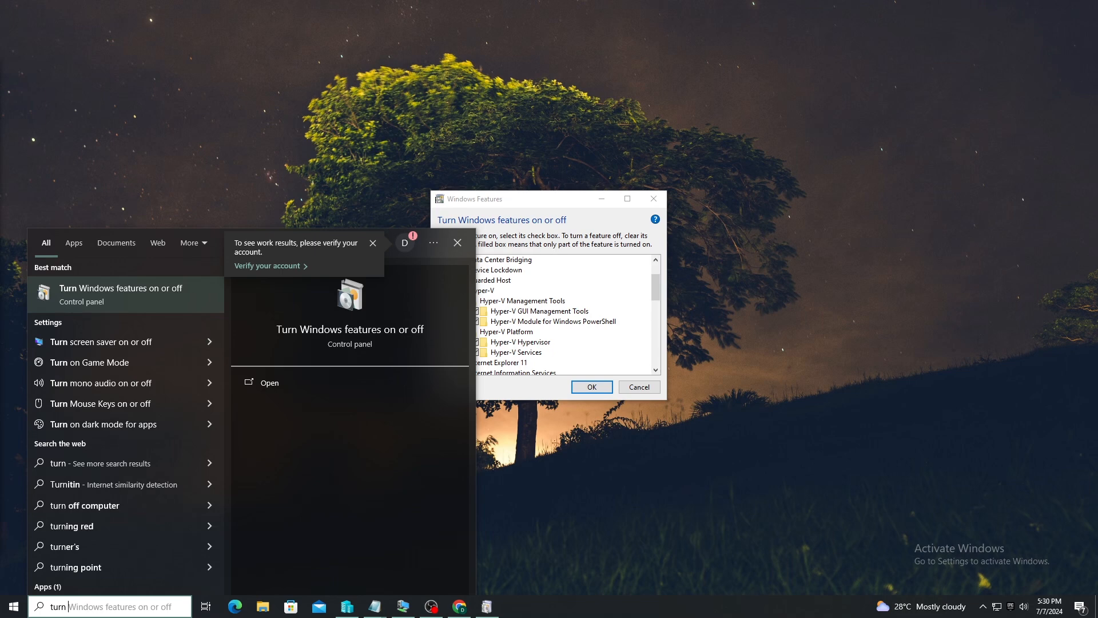
Open Windows Features, confirm Hyper-V and its sub-features are checked, and close it unchanged
left_click(116, 295)
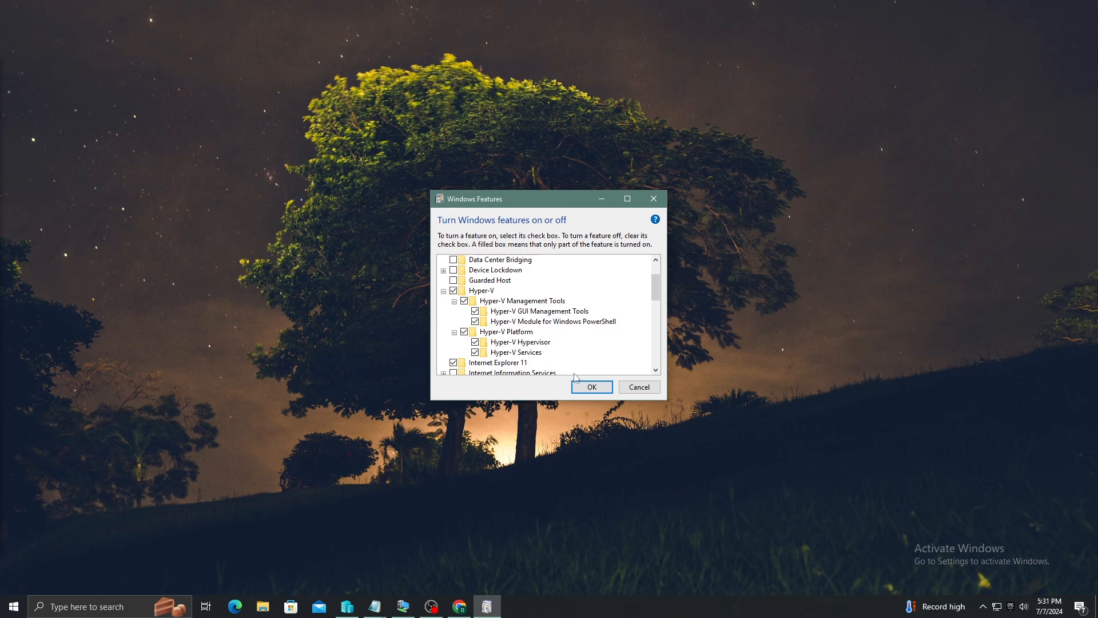
left_click(654, 198)
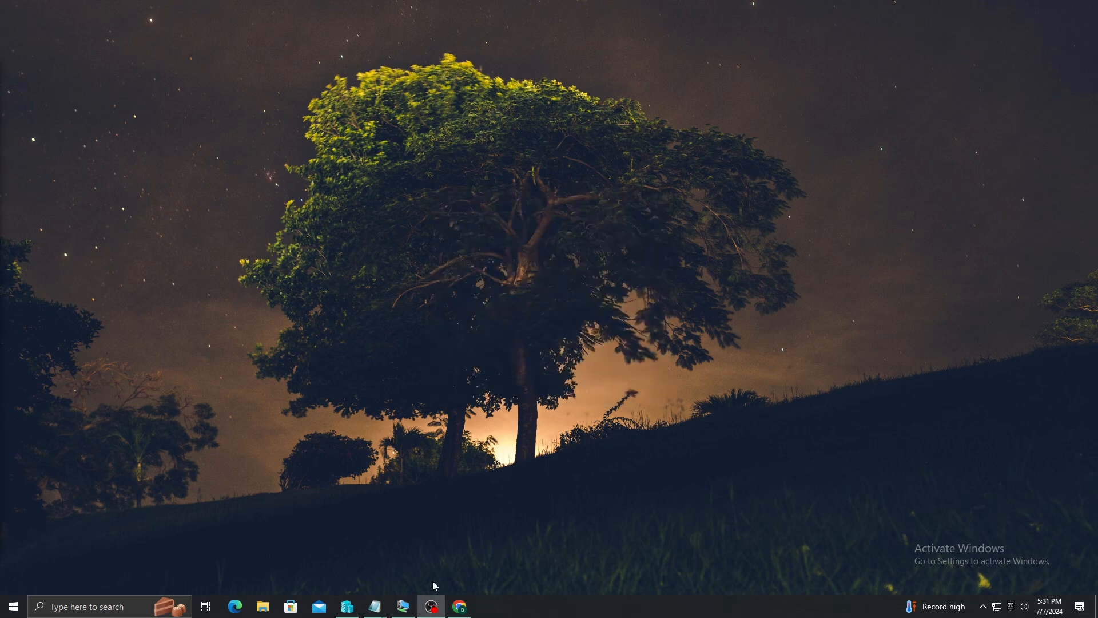
Launch Hyper-V Manager from a 'hyper' Start search and select the local DESKTOP host
mouse_move(408, 608)
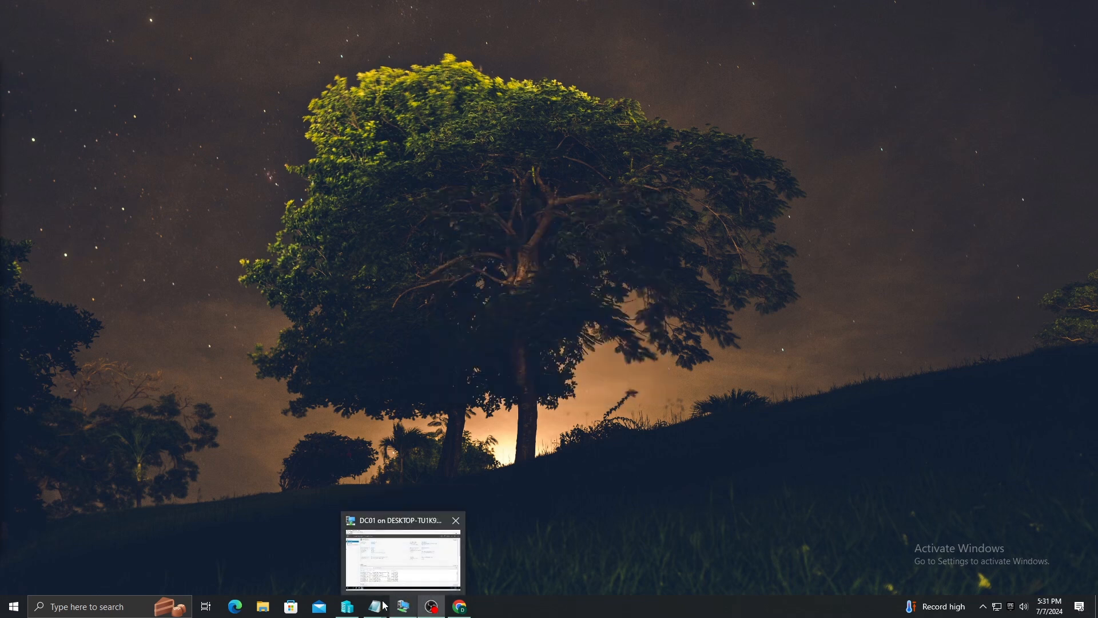
key("super")
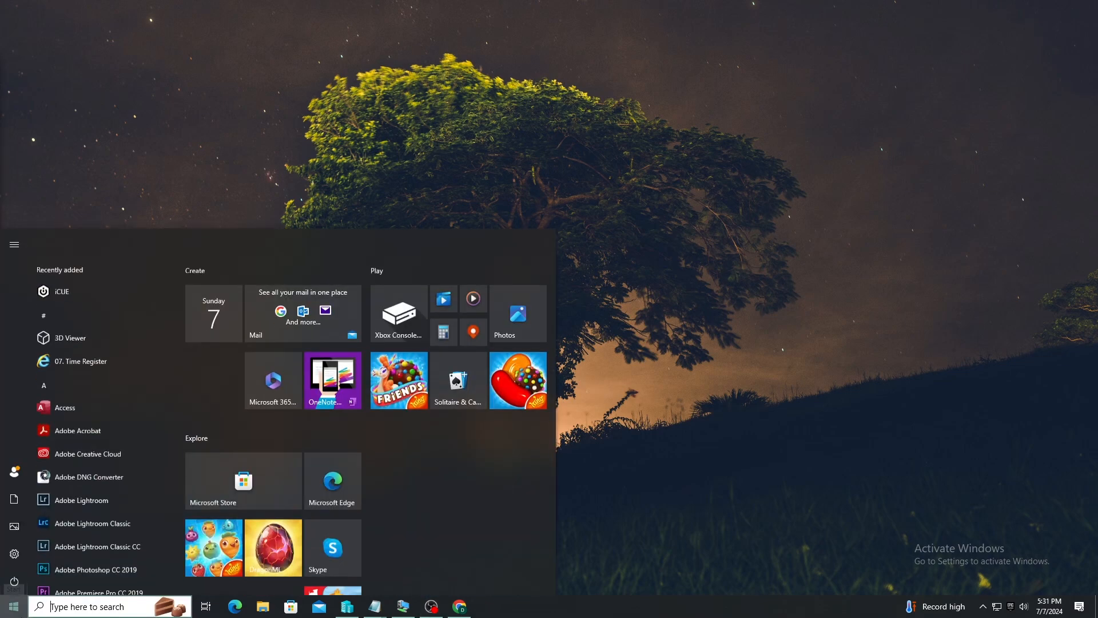
type("hyper")
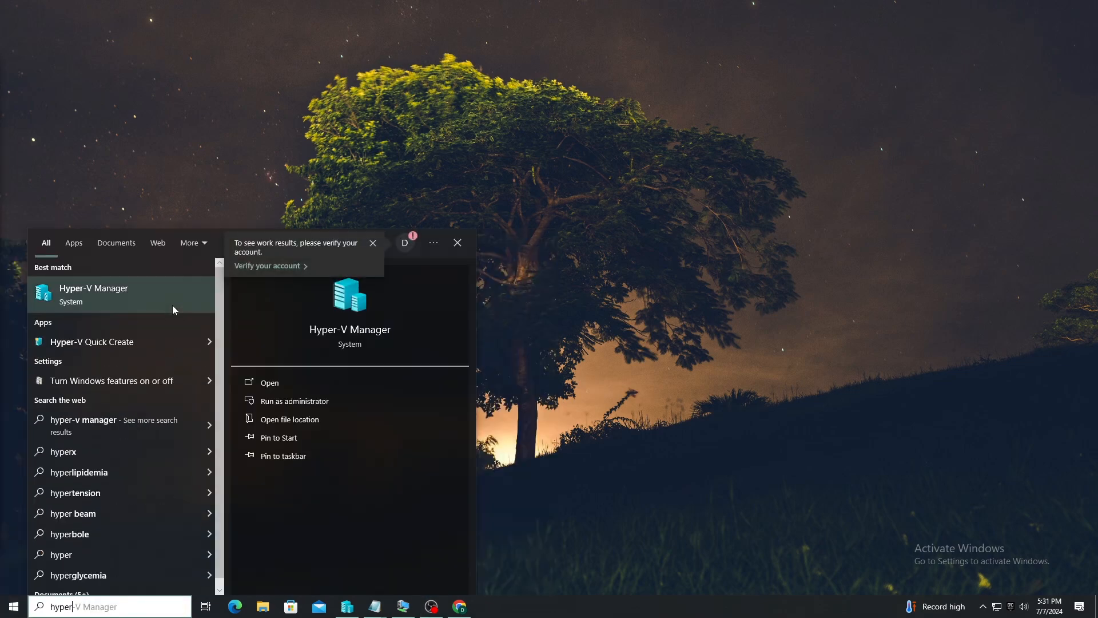
left_click(346, 608)
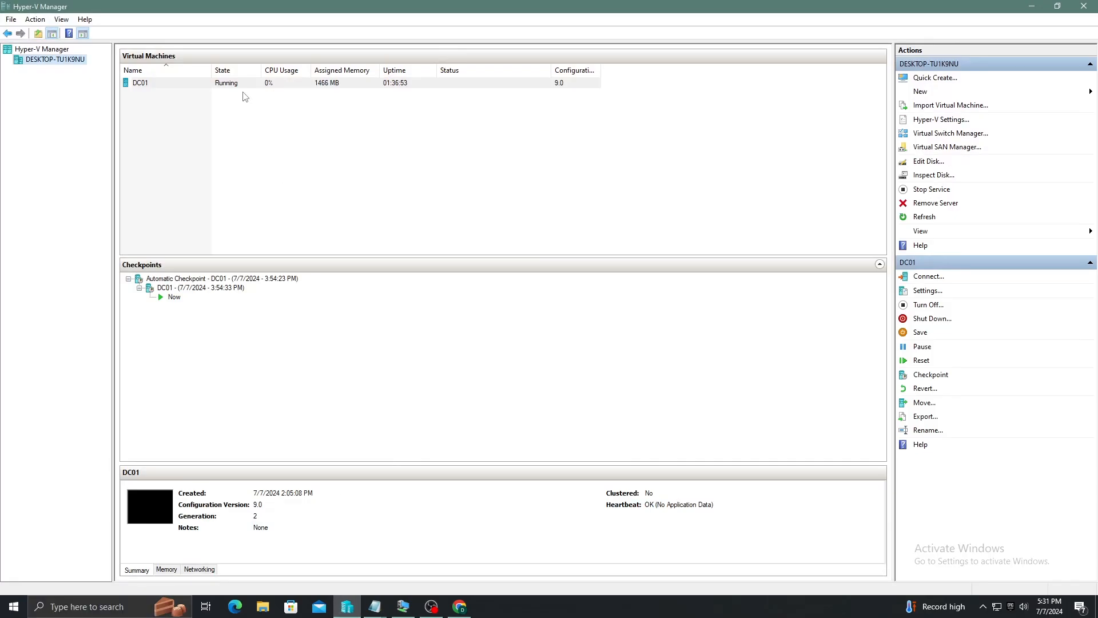
left_click(45, 50)
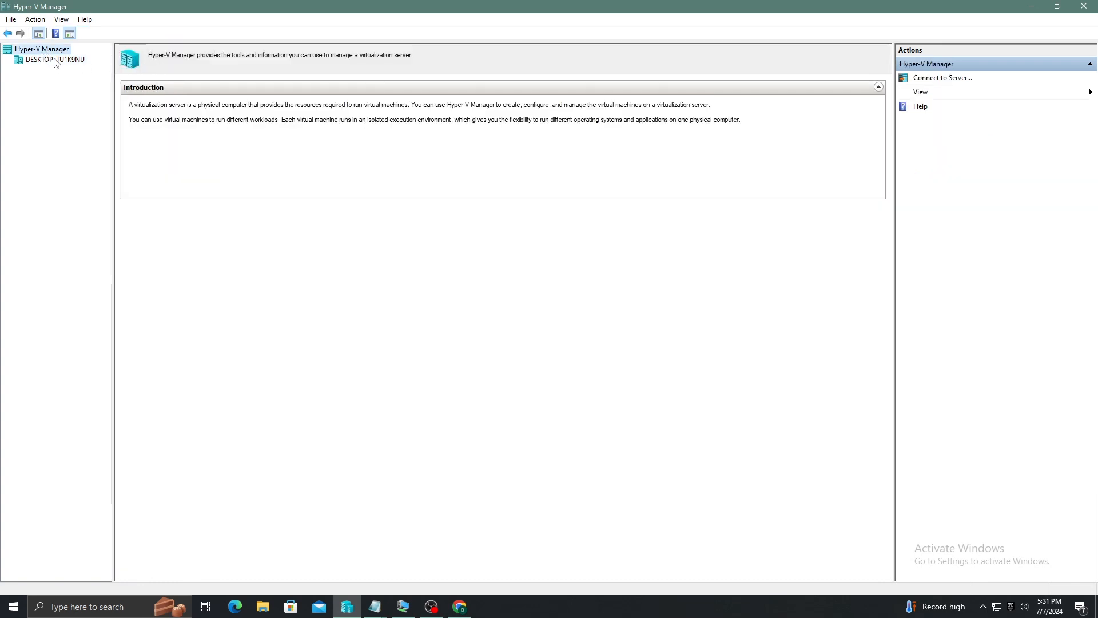
left_click(48, 60)
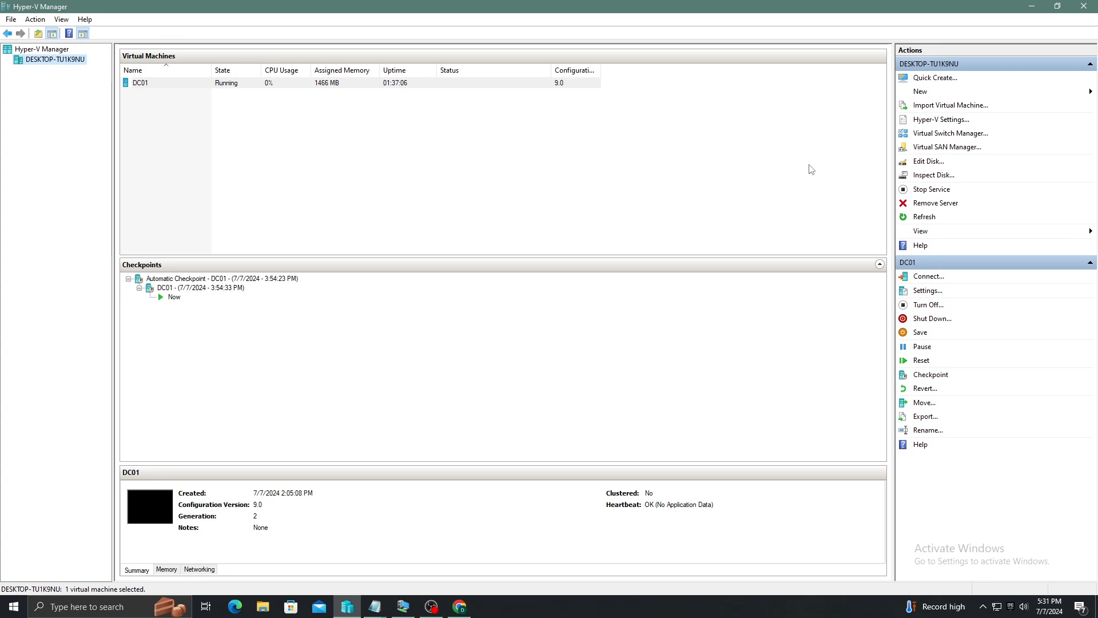
Start the New Virtual Machine wizard and name the machine VM01
left_click(926, 92)
left_click(1033, 93)
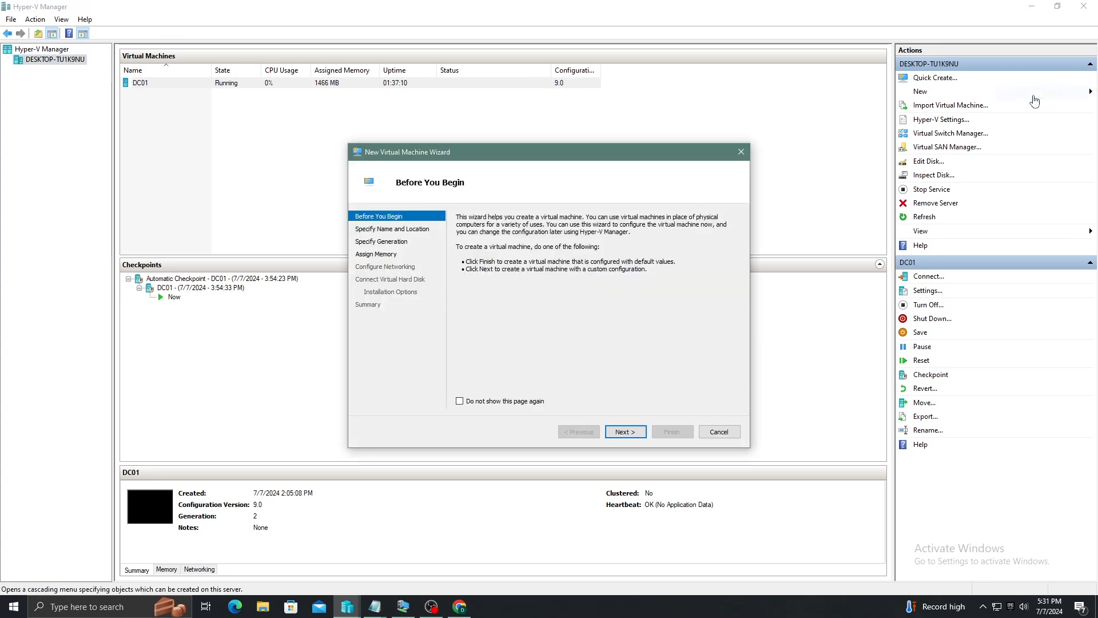
left_click(623, 432)
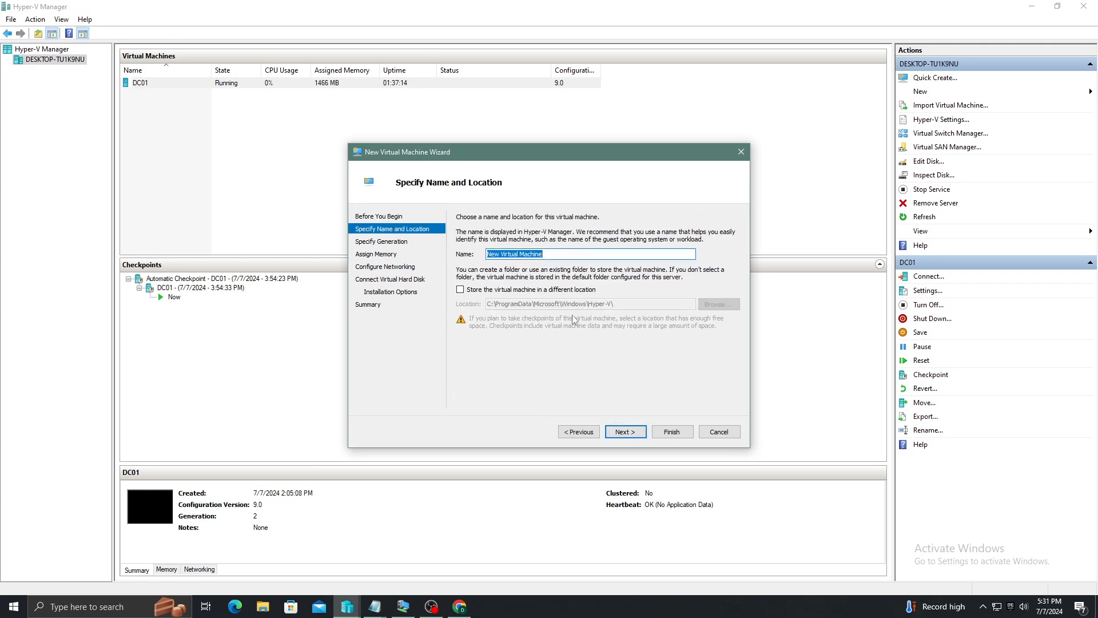
type("VM01")
left_click(624, 433)
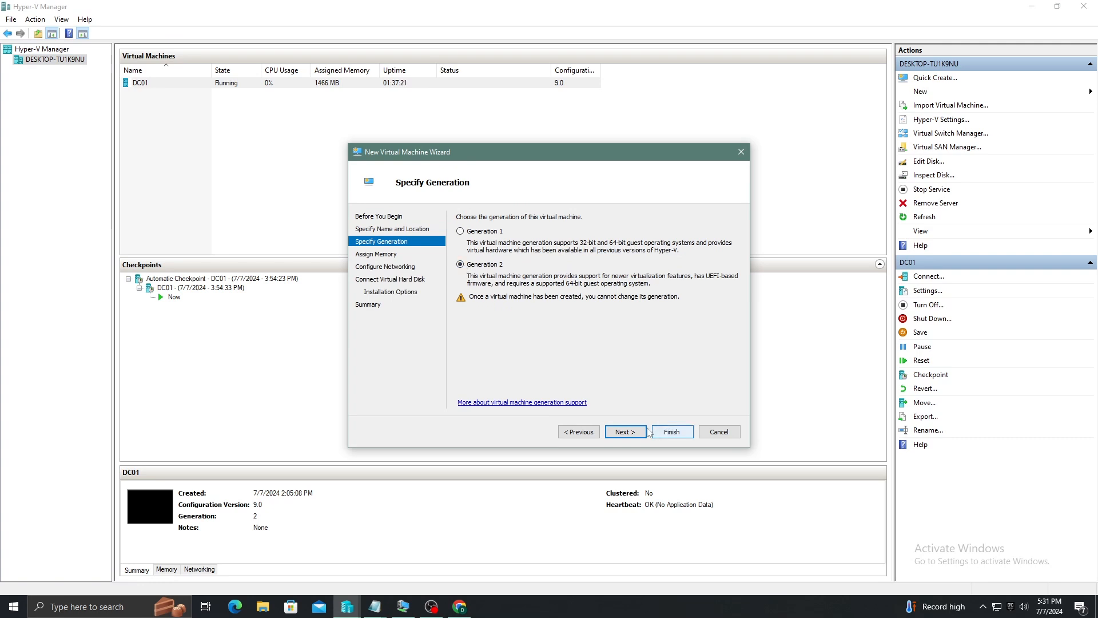
Keep Generation 2, give it 4096 MB startup memory, and connect it to the Default Switch
left_click(625, 432)
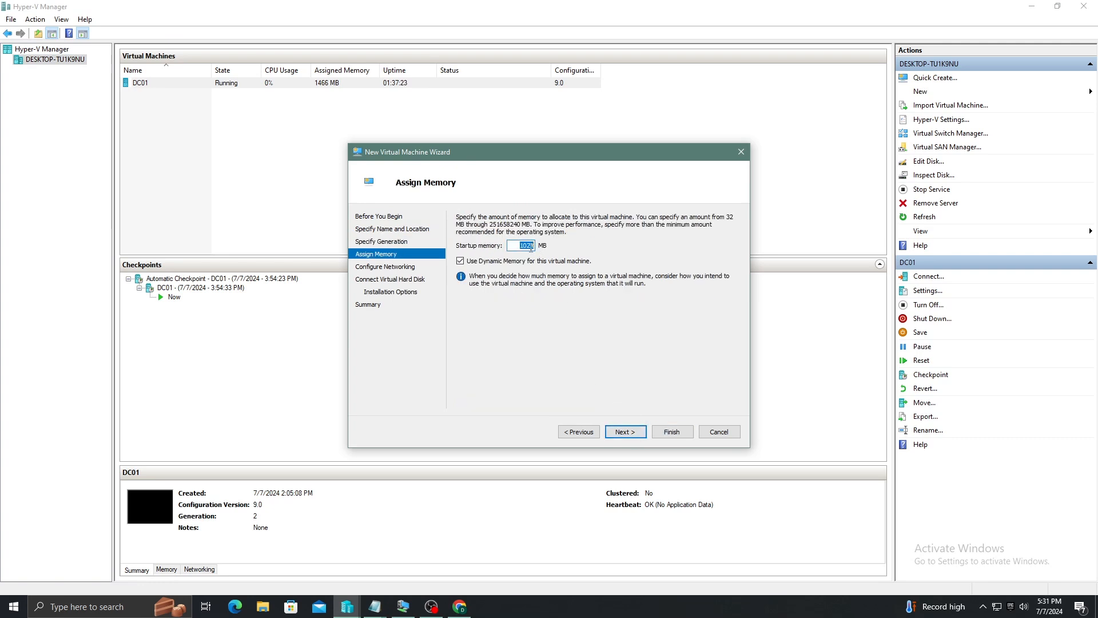
type("40")
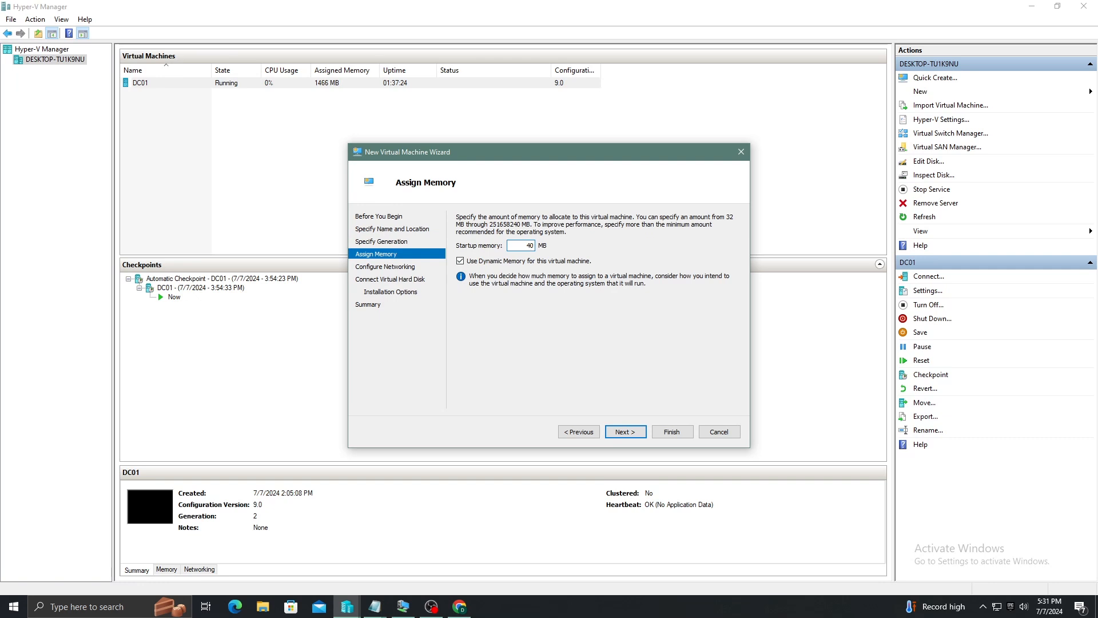
type("96")
left_click(633, 435)
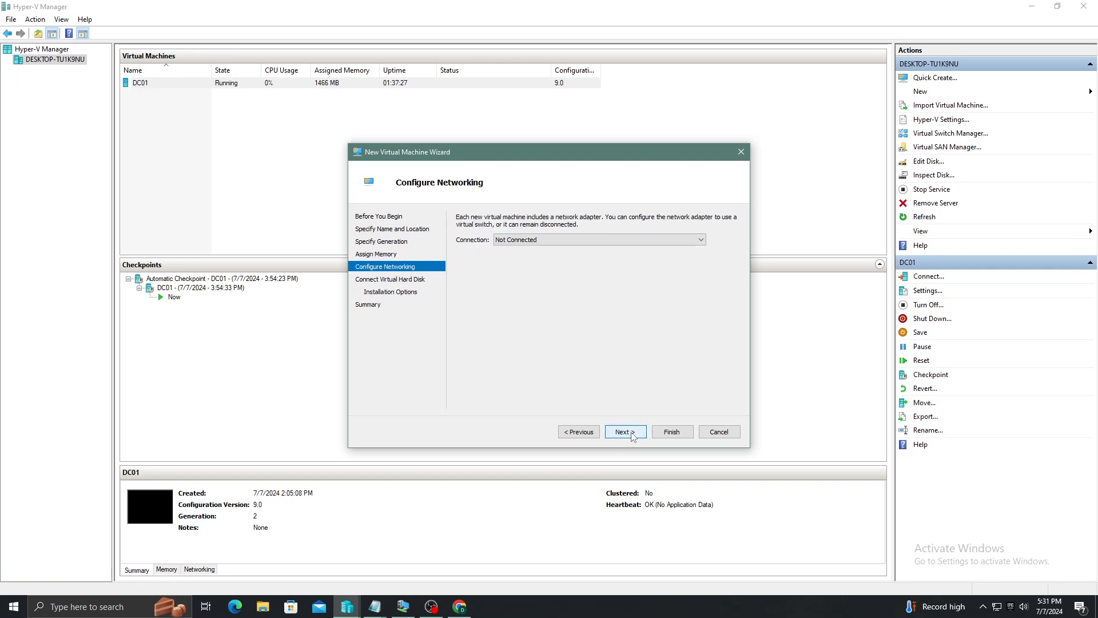
left_click(559, 240)
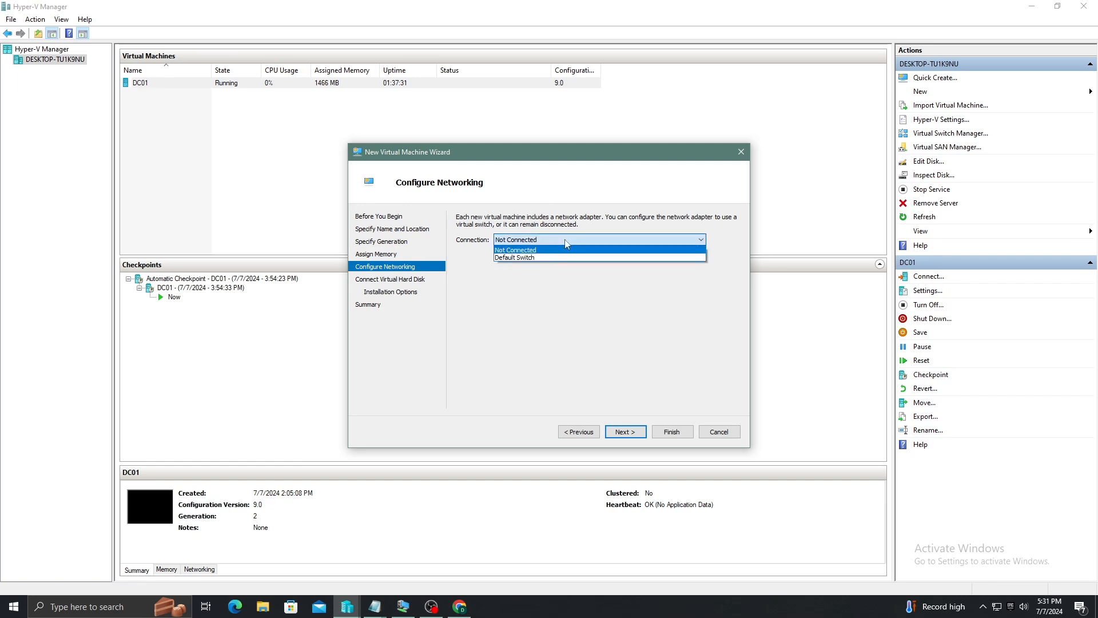
left_click(543, 258)
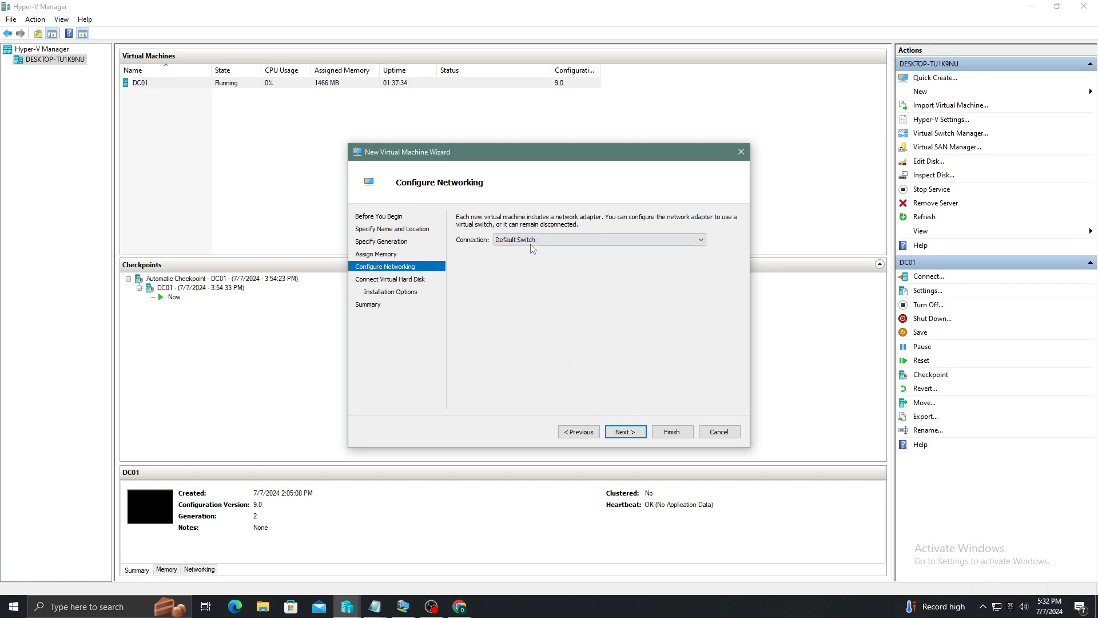
left_click(623, 432)
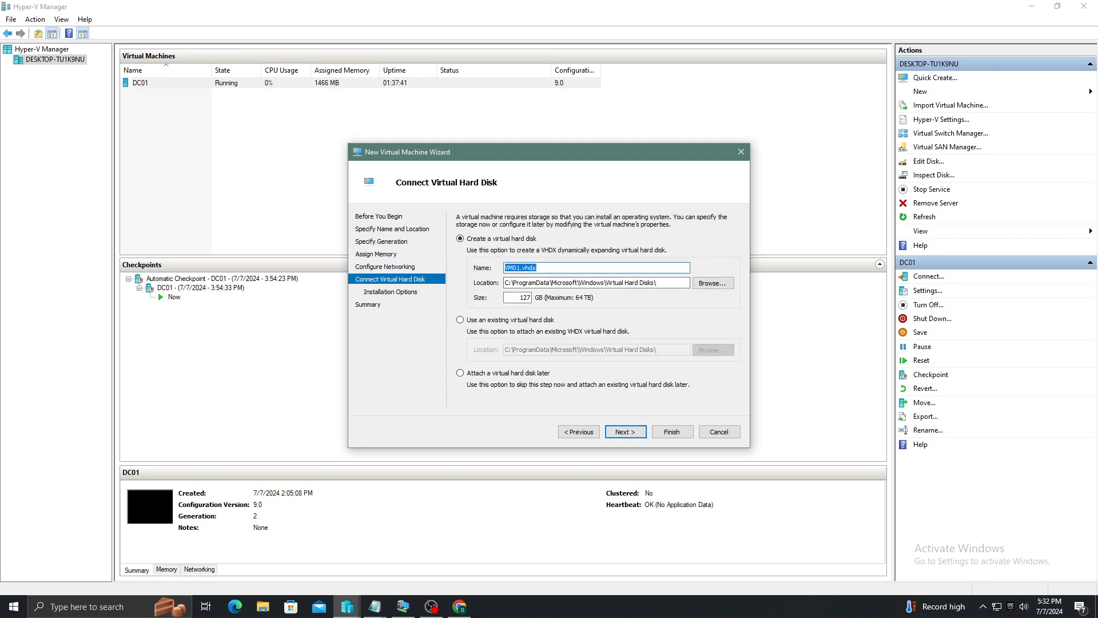
Place the 127 GB VM01.vhdx disk in E:\Hyper V\VMs\, pasting the path from Notepad
key("alt+Tab")
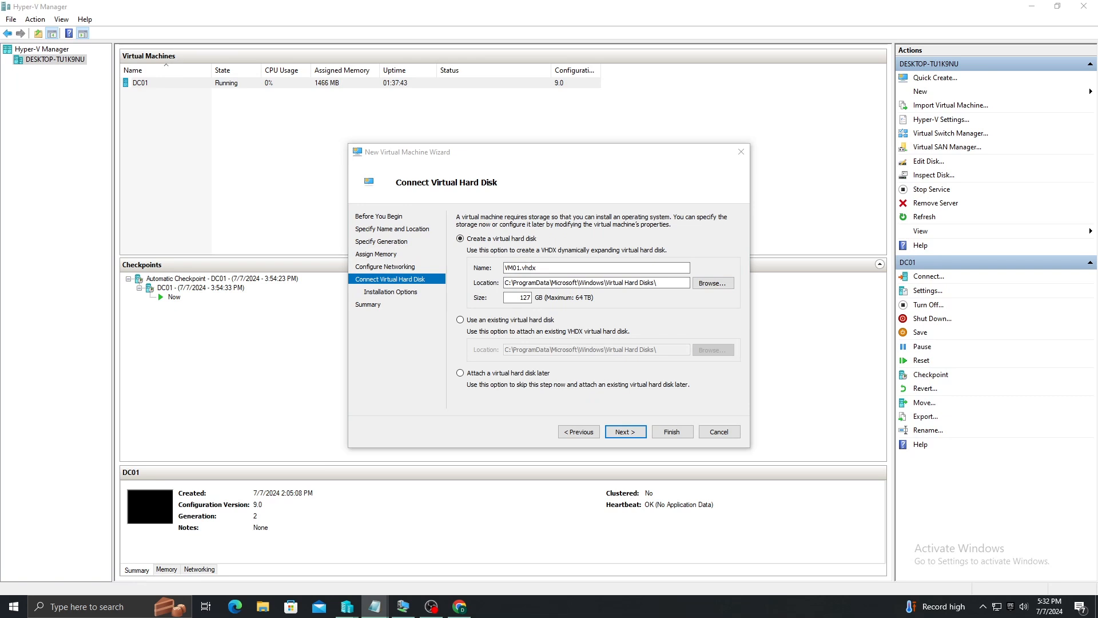
key("alt+Tab")
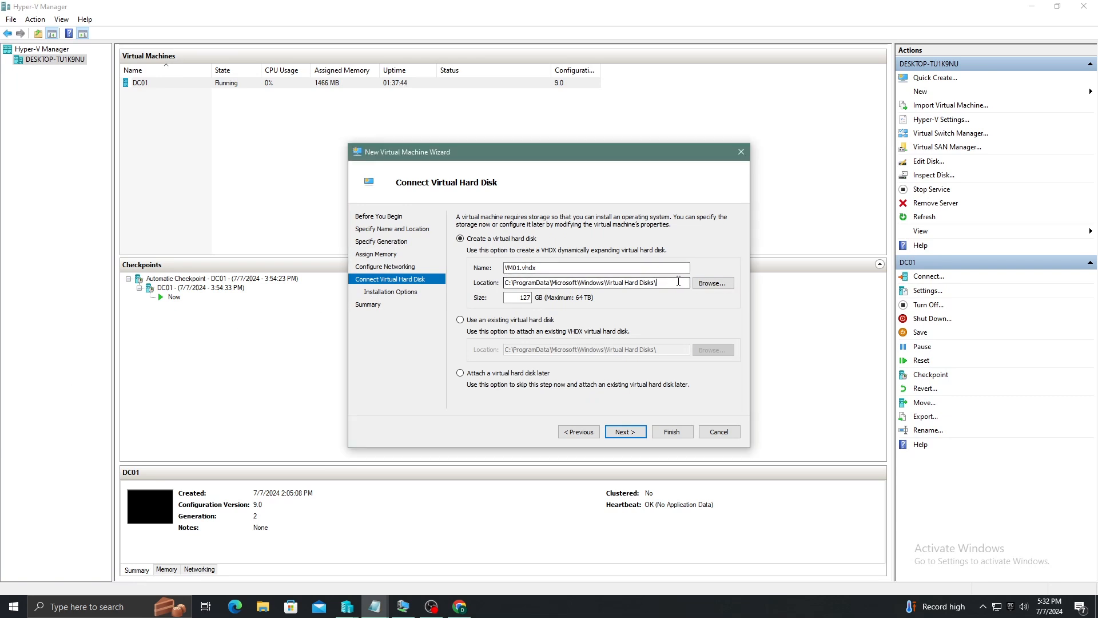
key("Tab")
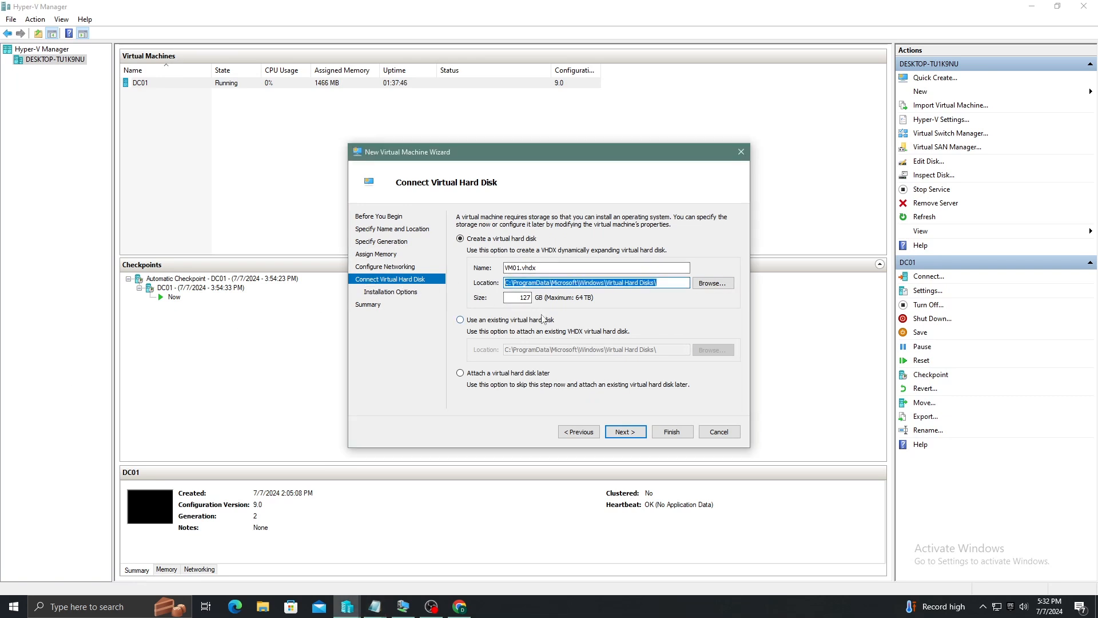
type("E:\\Hyper V\\VMs\\")
left_click(712, 282)
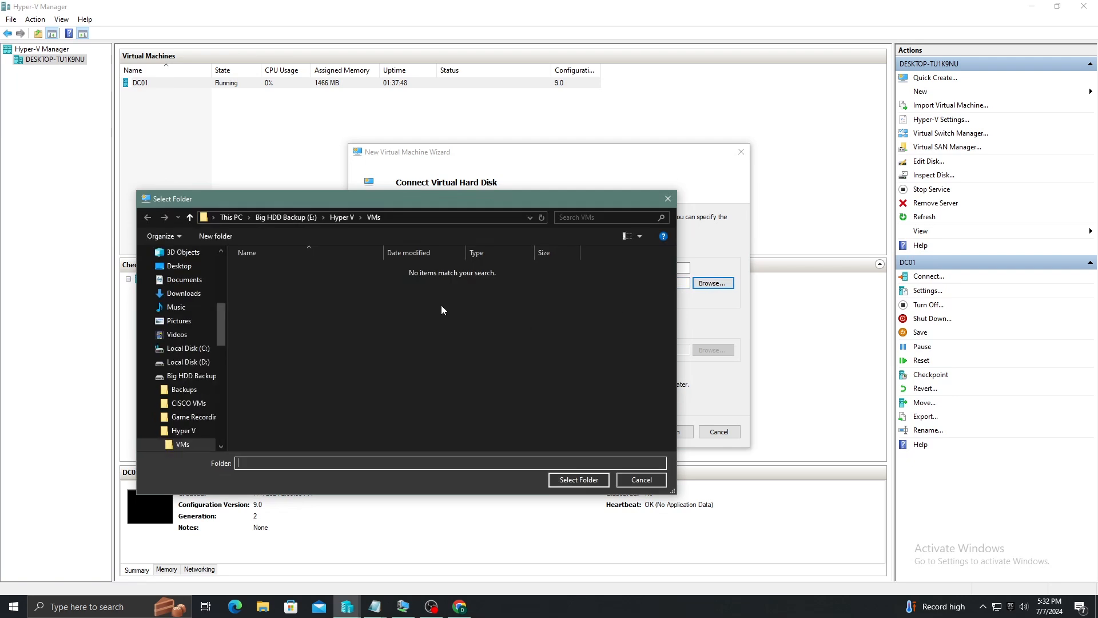
left_click(577, 480)
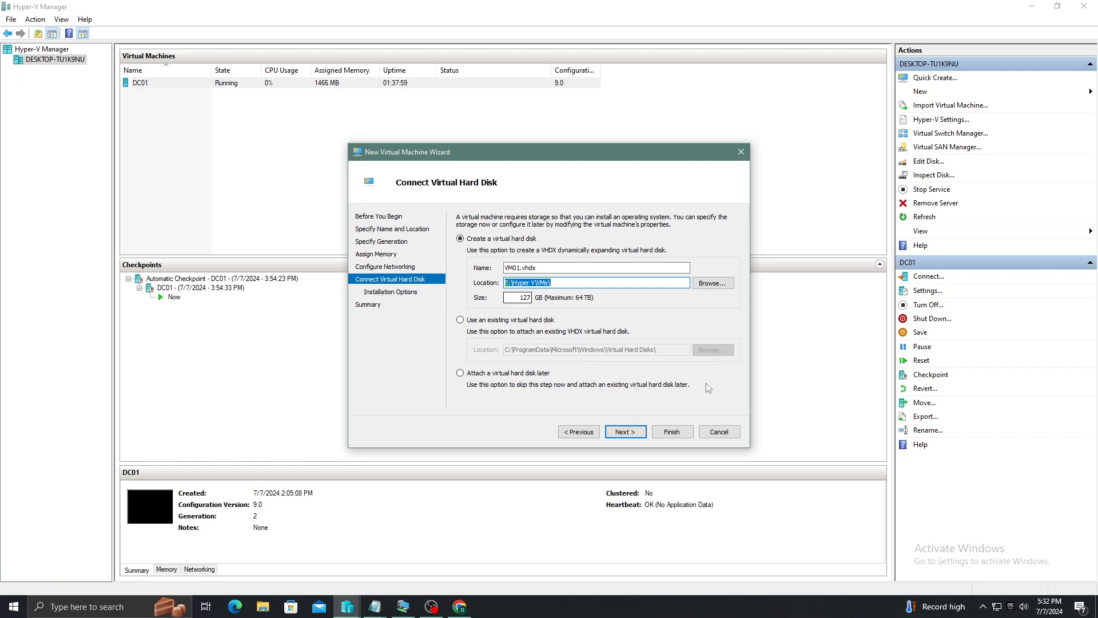
left_click(634, 436)
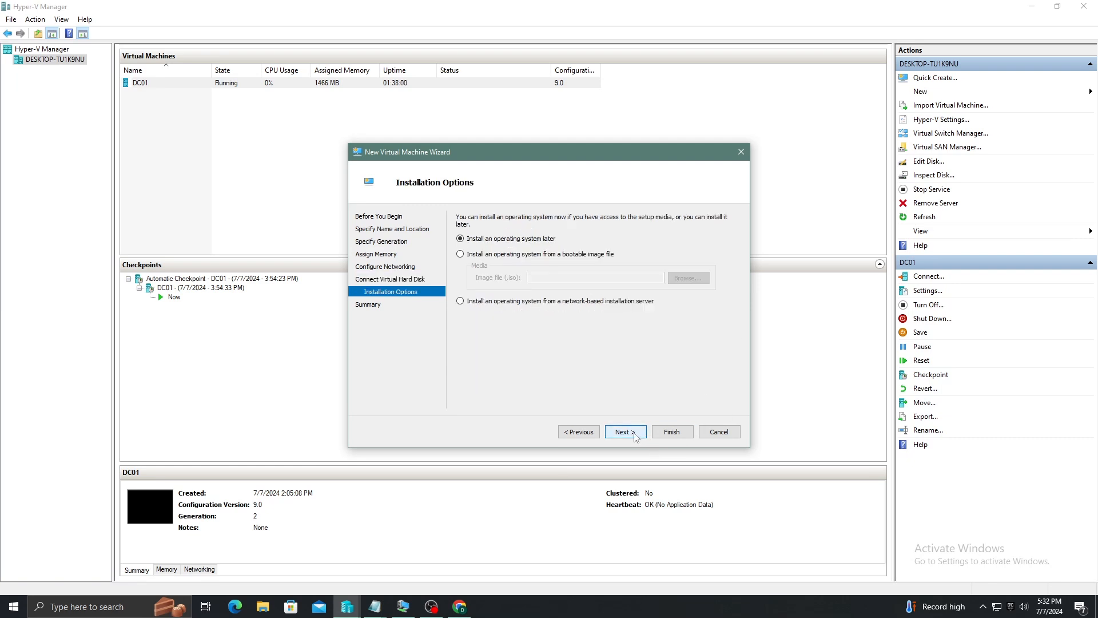
Set Win11_23H2_English_x64v2.iso as the bootable install image and finish the wizard
left_click(461, 254)
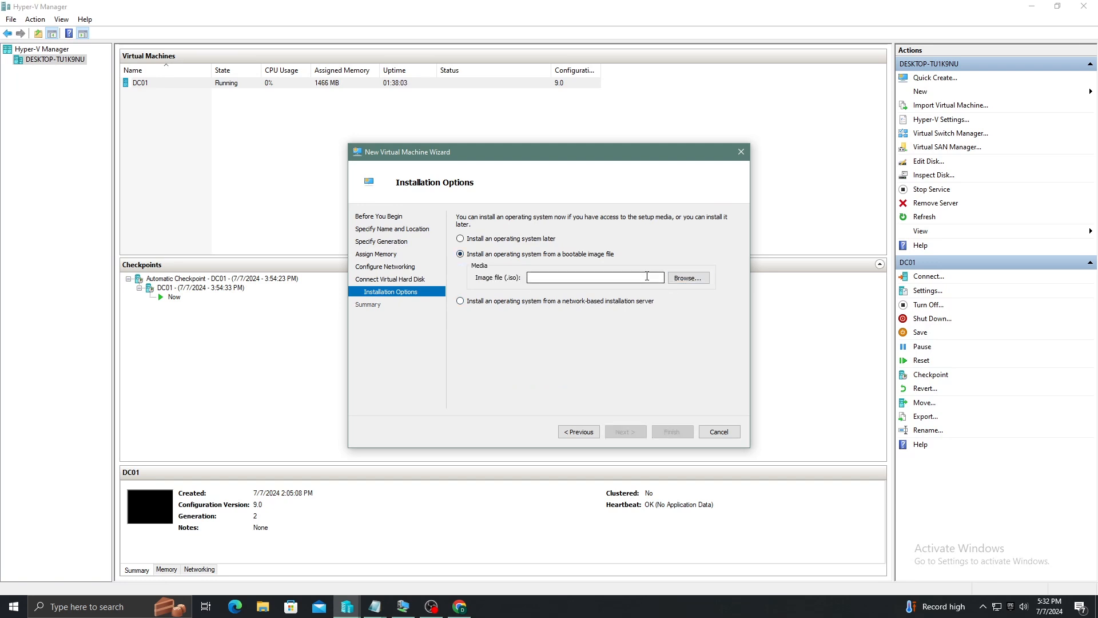
left_click(689, 279)
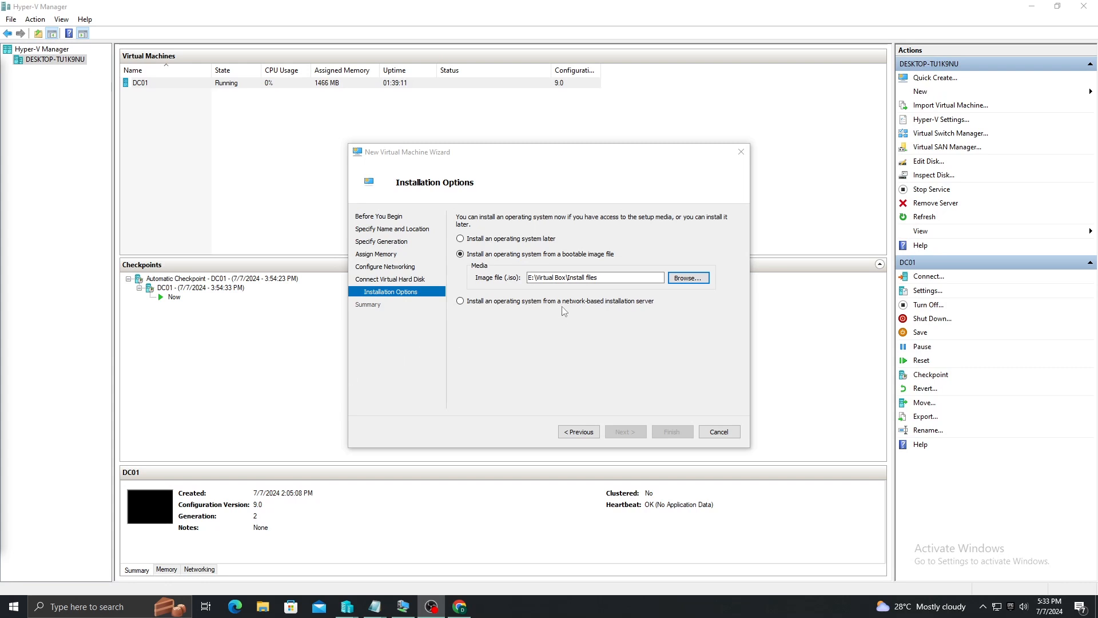
left_click(703, 279)
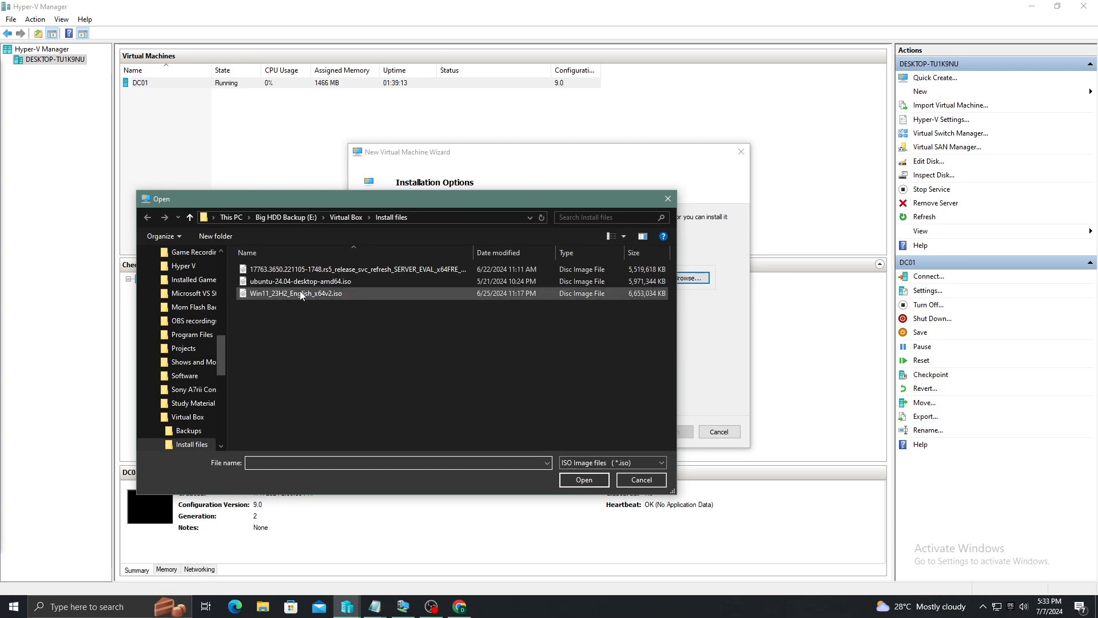
left_click(331, 293)
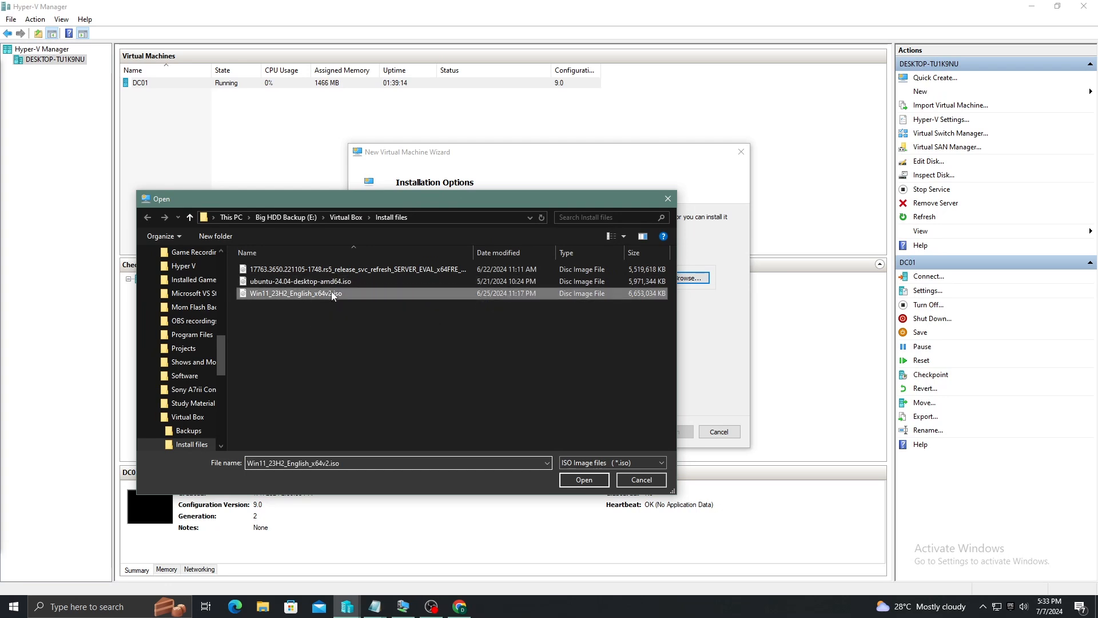
left_click(605, 482)
left_click(626, 431)
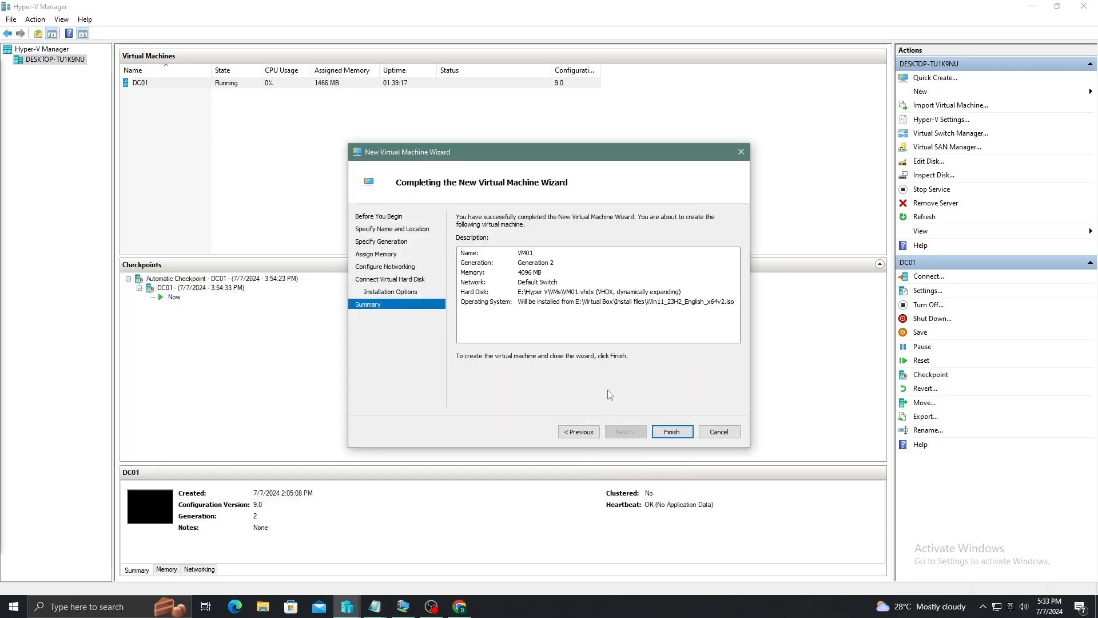
left_click(667, 433)
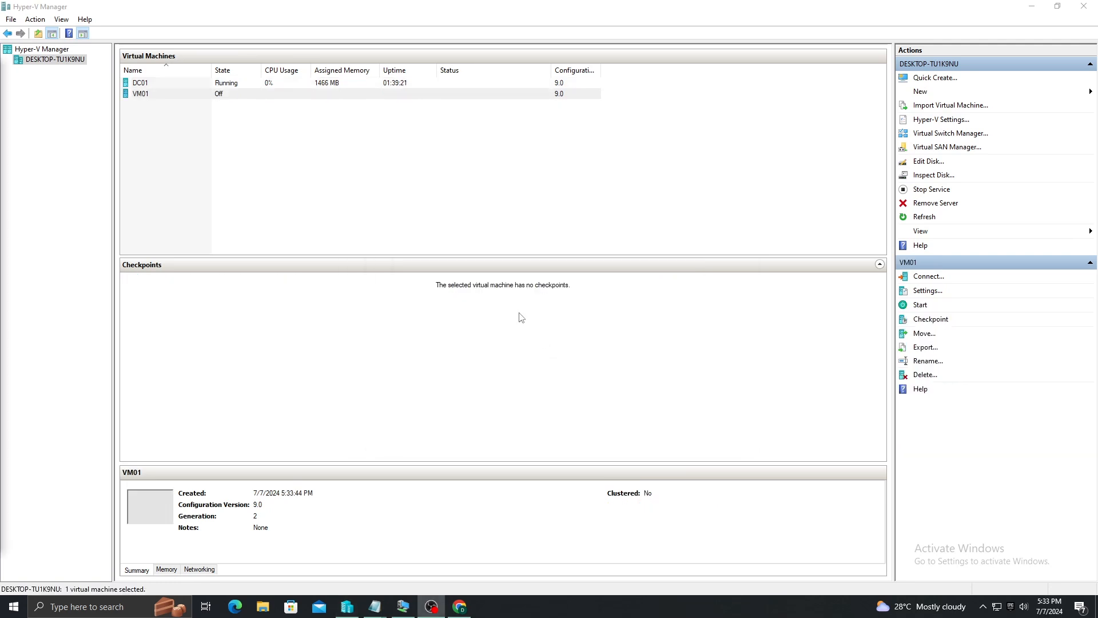
Connect to VM01, centre its console window, power it on and boot from the ISO
left_click(336, 95)
right_click(335, 99)
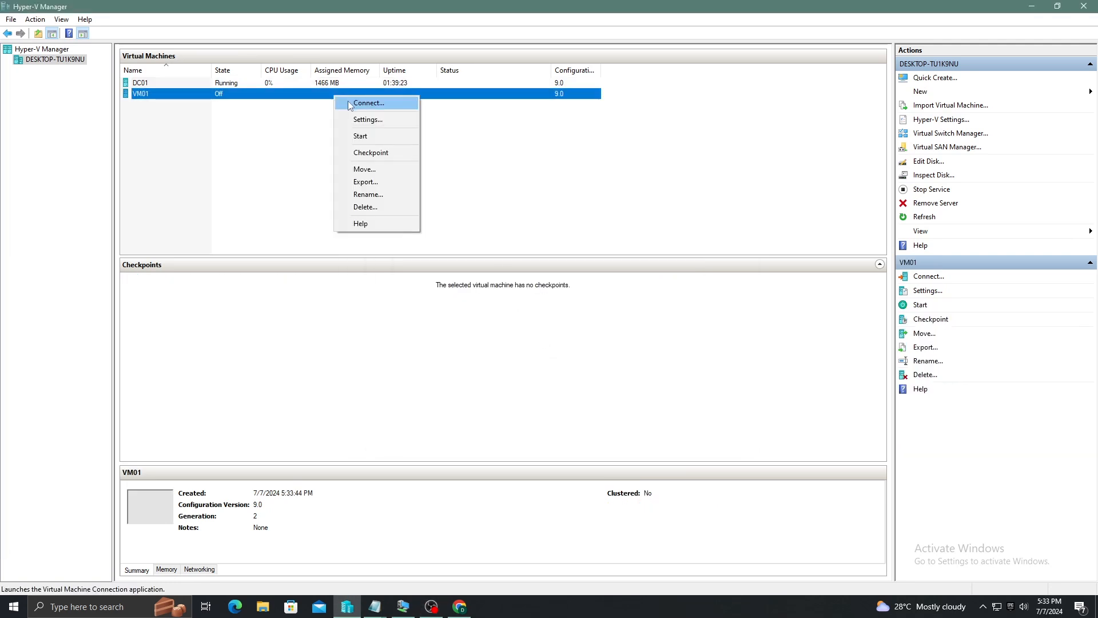
left_click(348, 102)
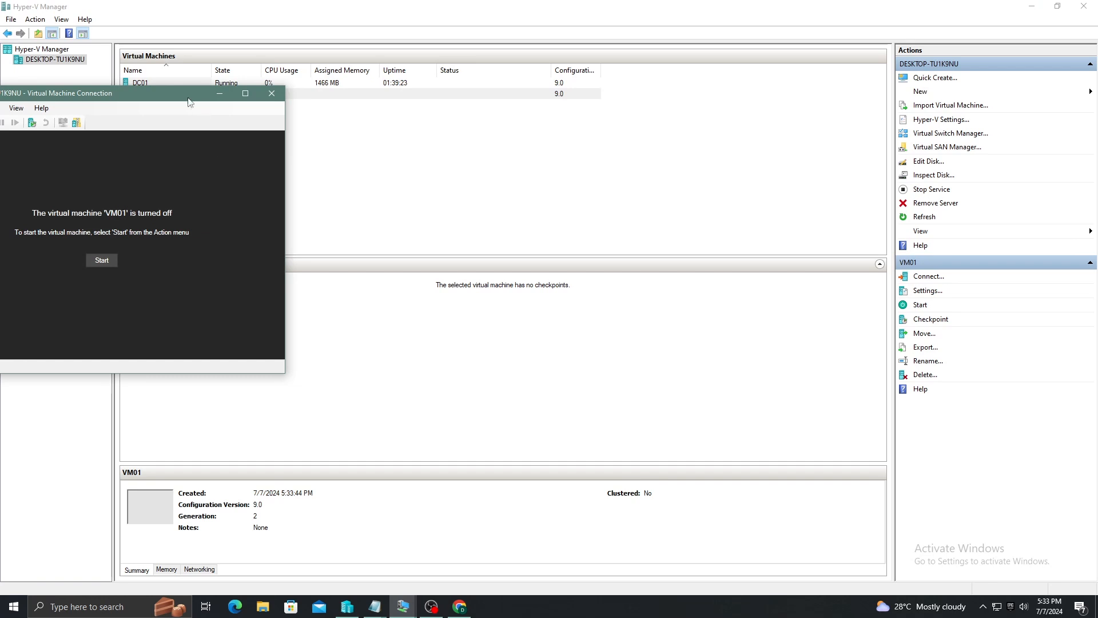
left_click_drag(190, 102, 502, 100)
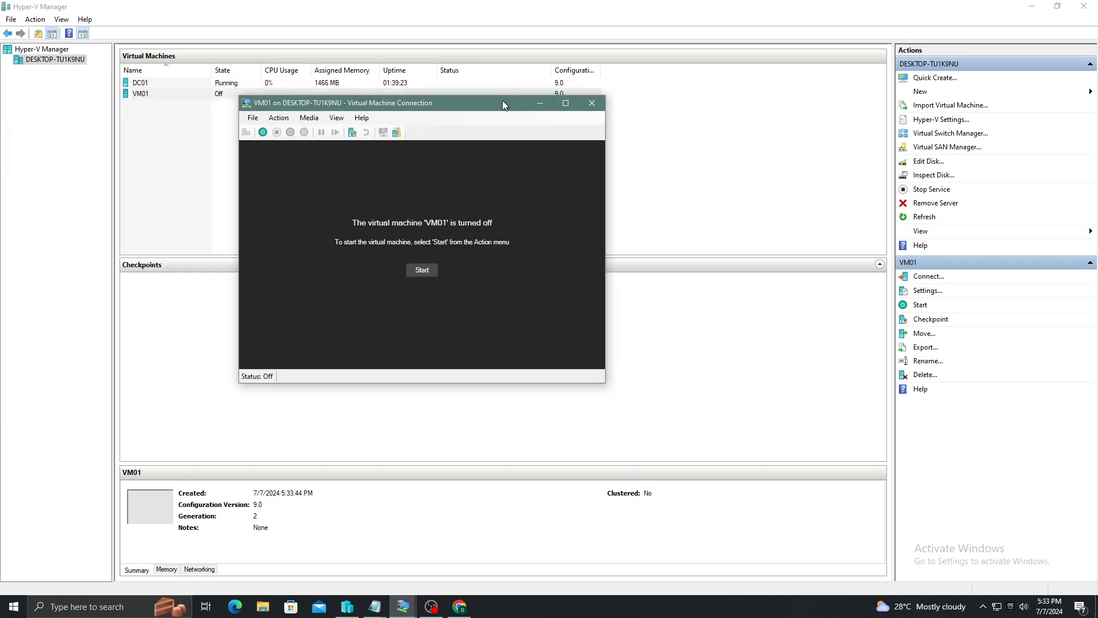
left_click(420, 269)
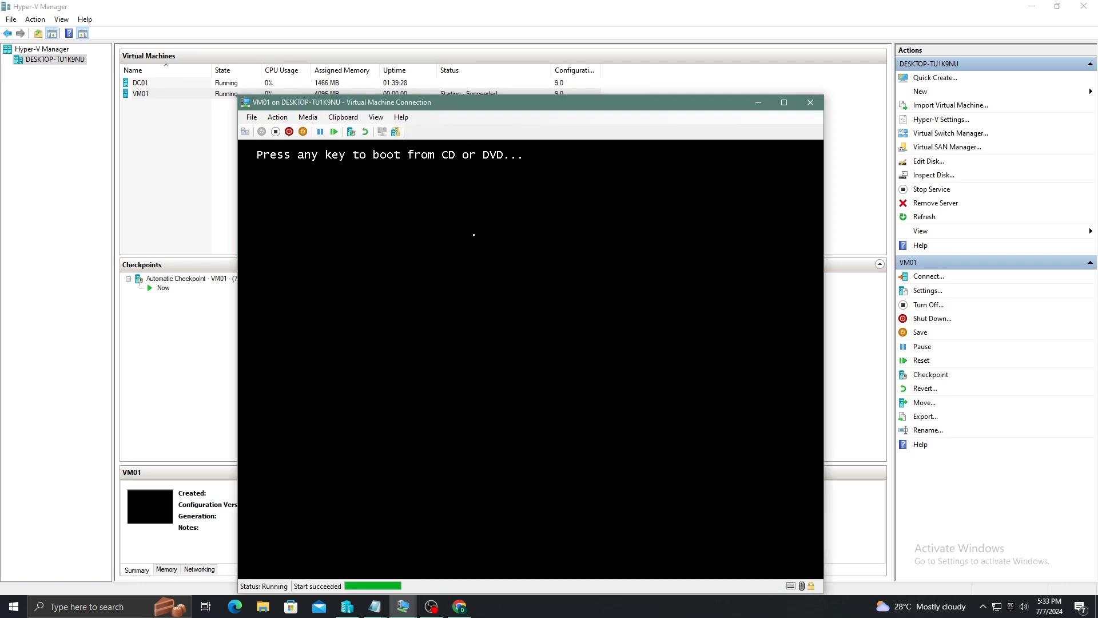
key("Return")
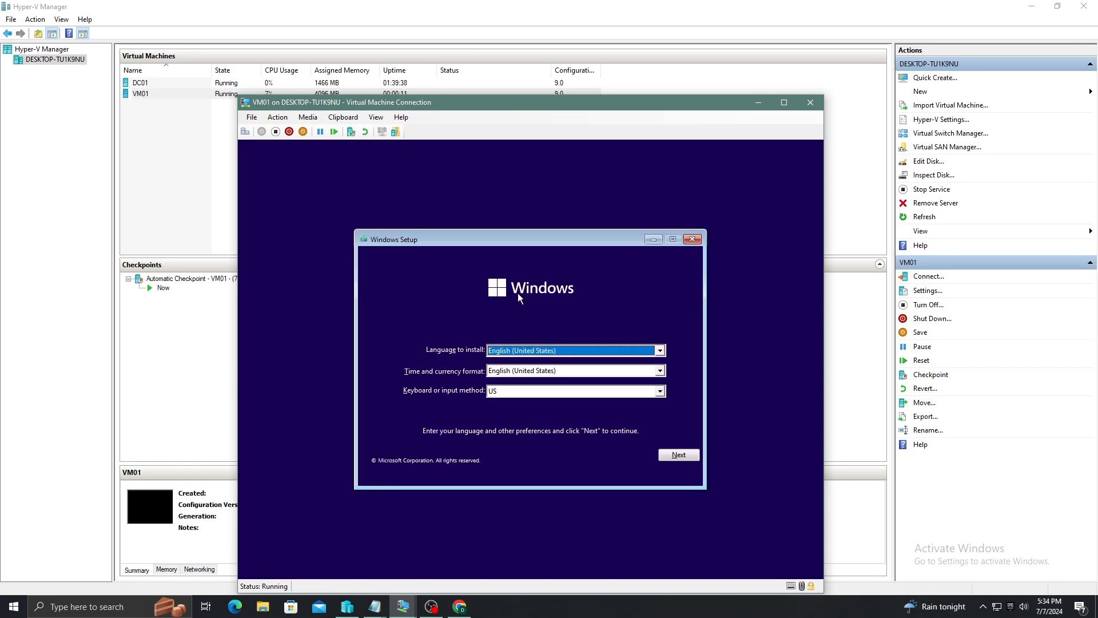
Run Windows Setup with default language, no product key, choosing Windows 11 Pro for Workstations
left_click(688, 453)
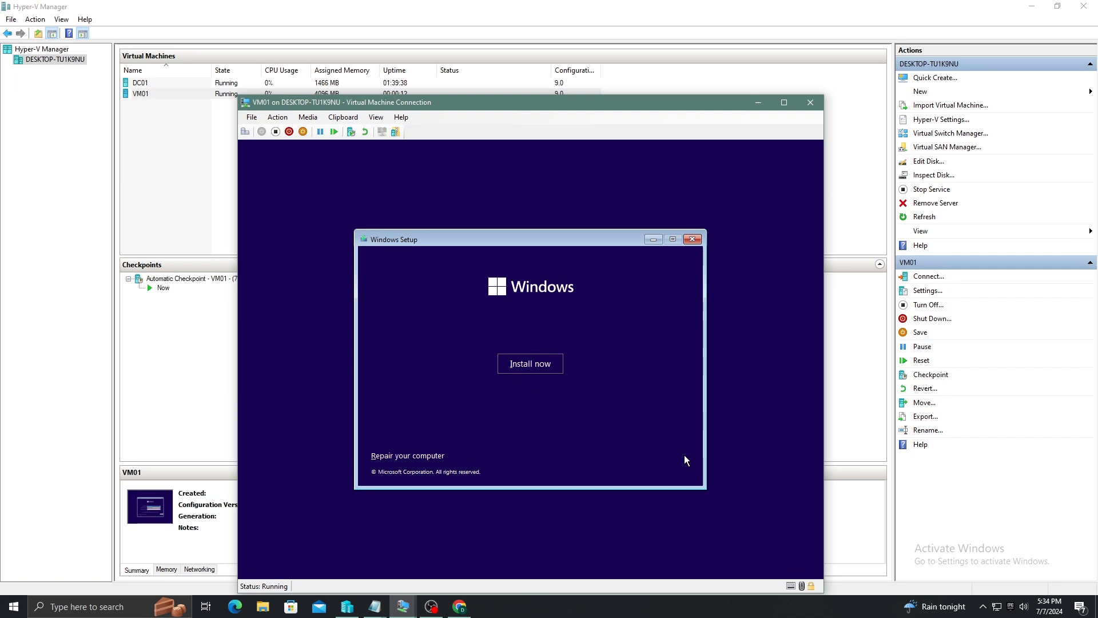
left_click(548, 368)
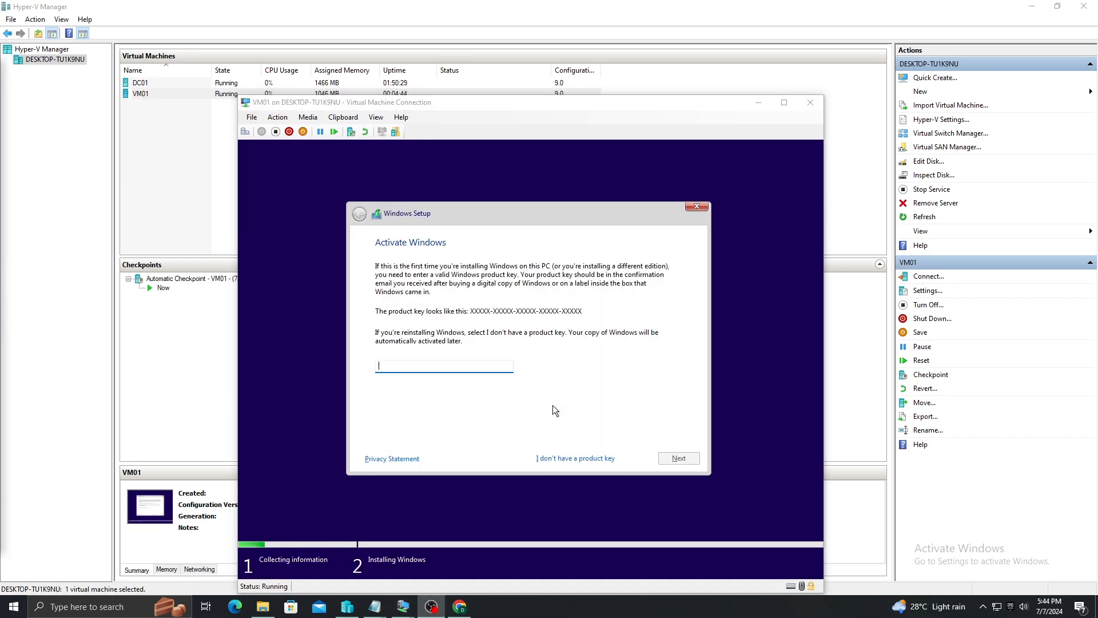
left_click(574, 457)
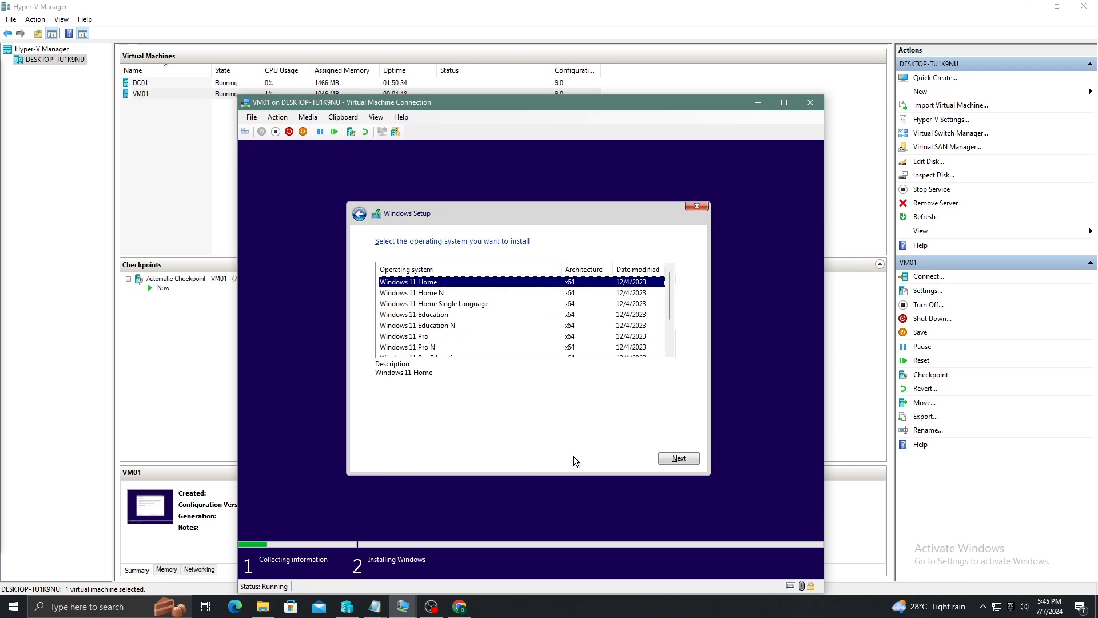
scroll(486, 323, "down", 2)
left_click(452, 337)
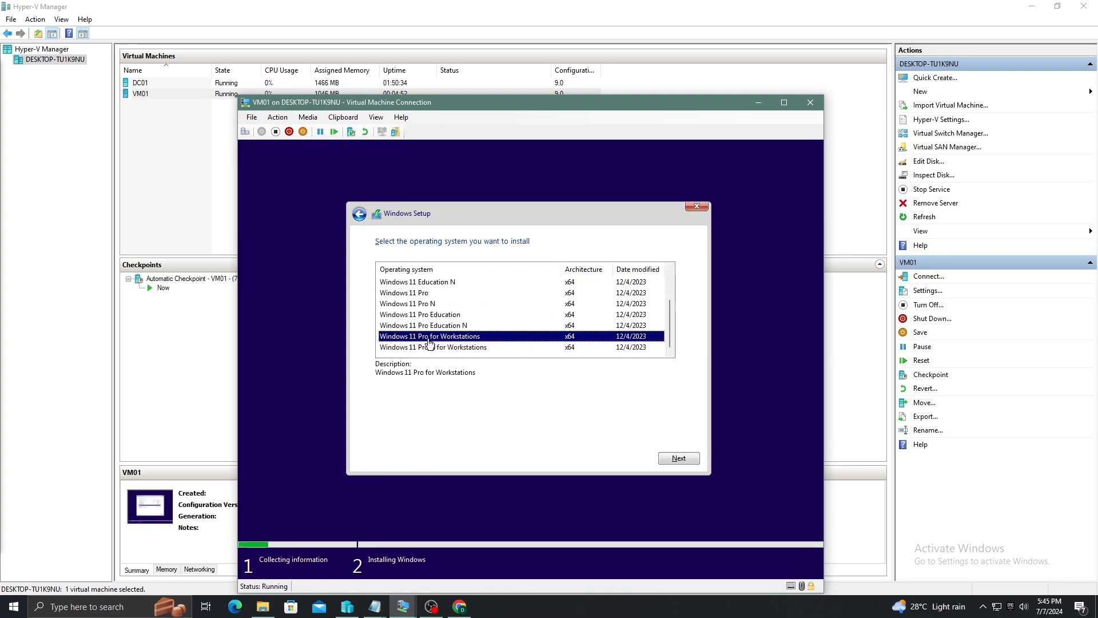
left_click(689, 462)
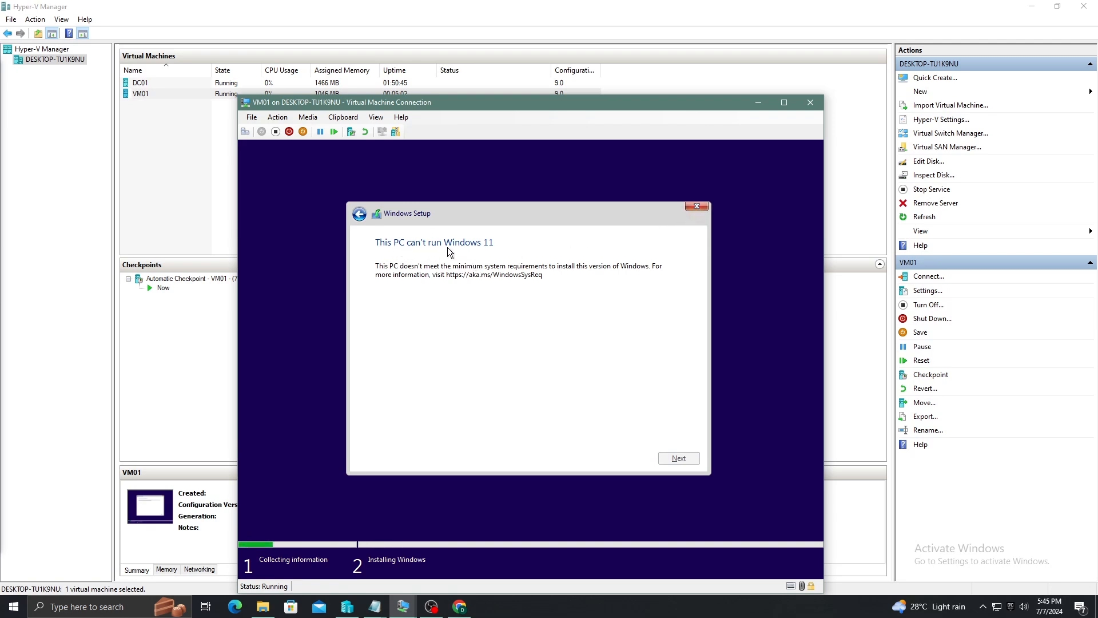
Cancel Windows Setup after it reports the VM cannot run Windows 11
left_click(701, 208)
left_click(589, 404)
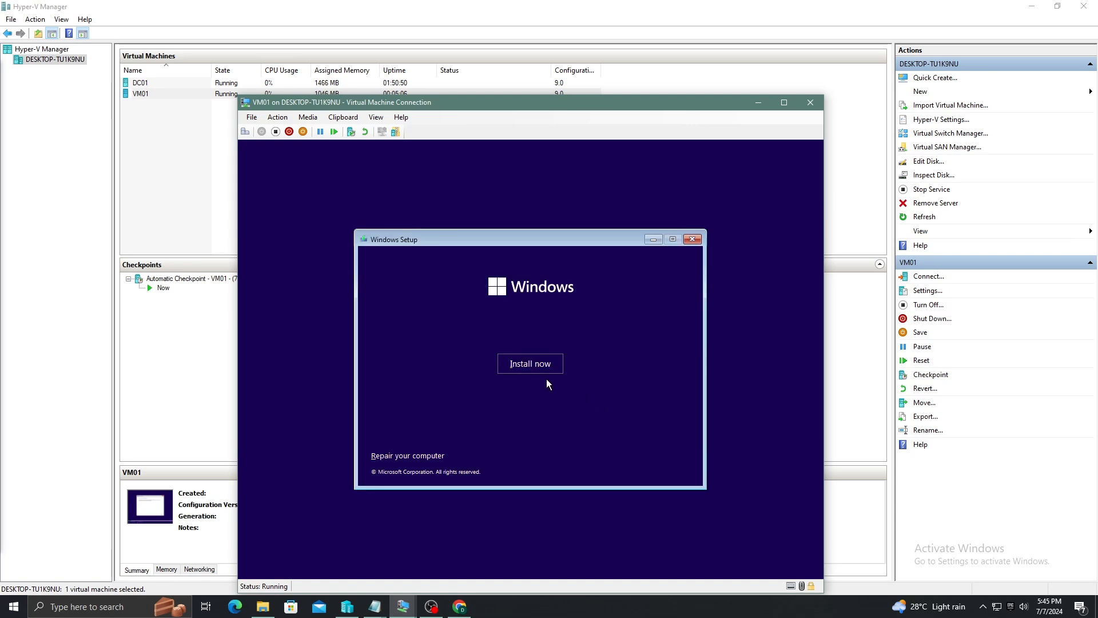
left_click(694, 239)
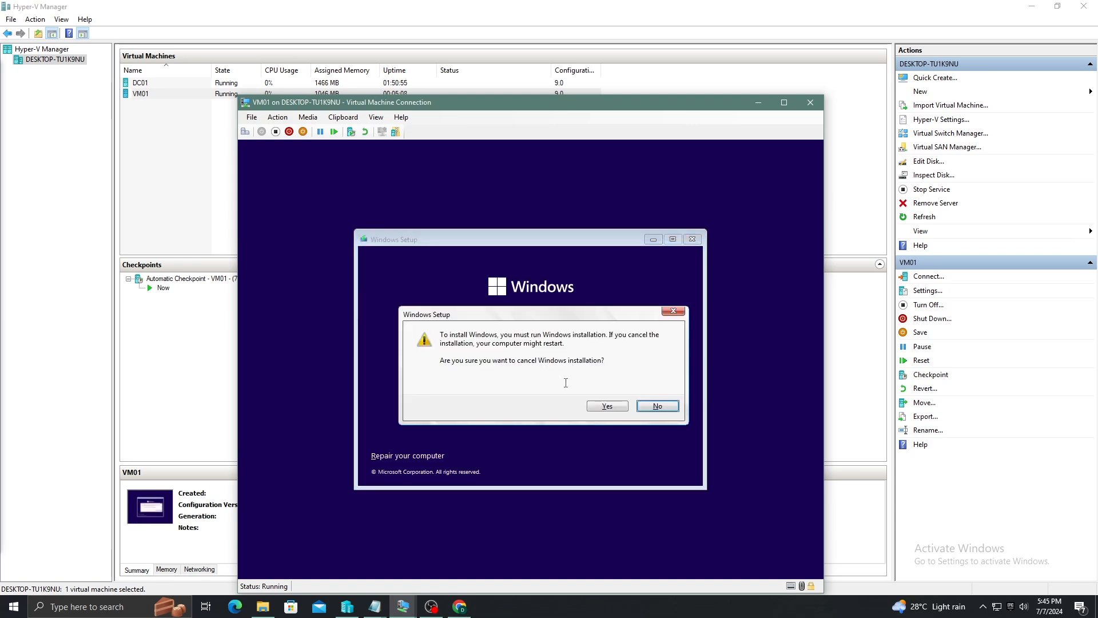
left_click(611, 405)
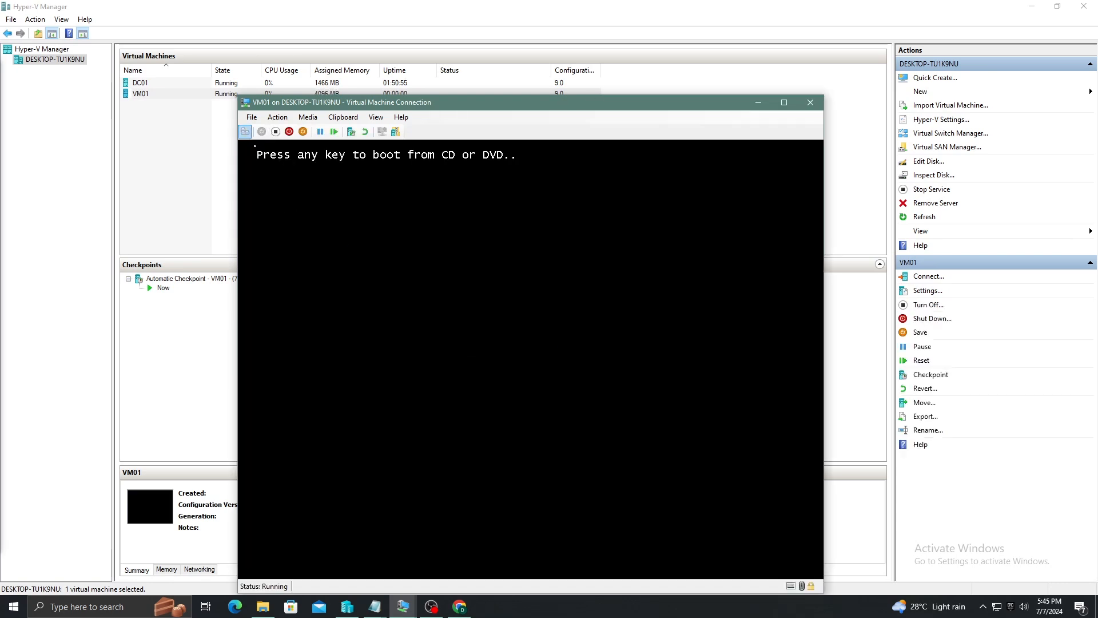
Turn off VM01, enable its Trusted Platform Module in Security settings, and boot it from the disc
left_click(275, 132)
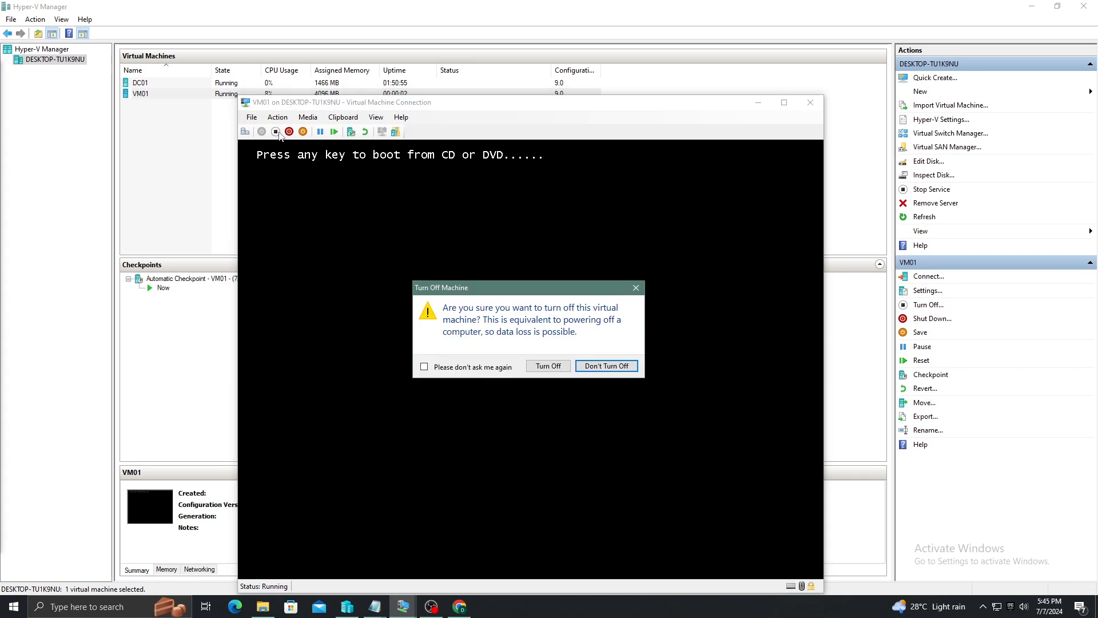
left_click(548, 369)
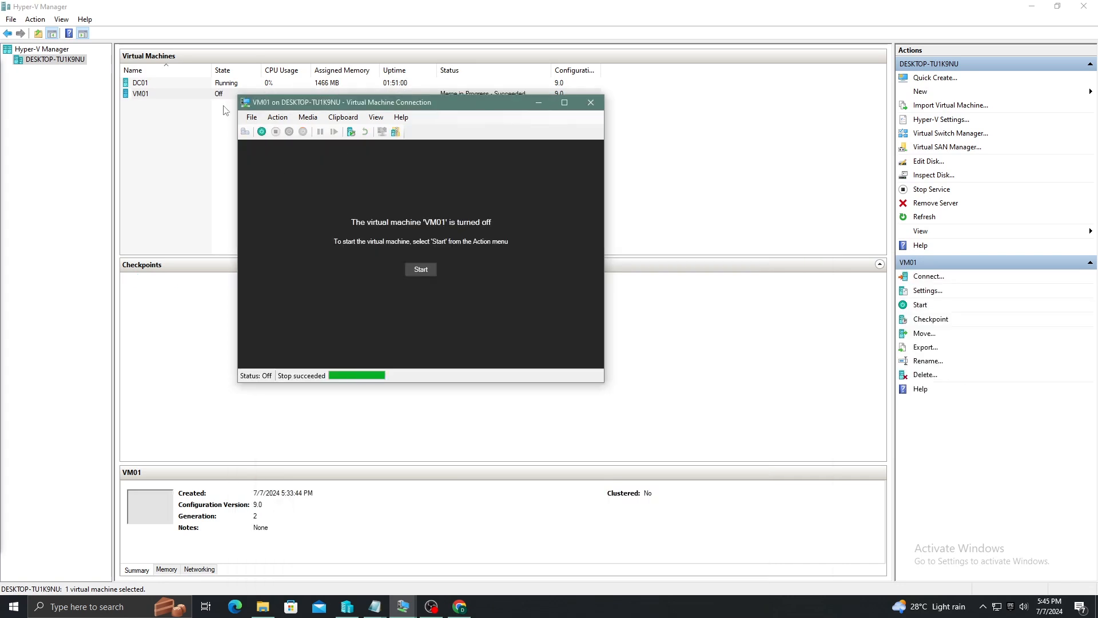
left_click(252, 117)
left_click(276, 130)
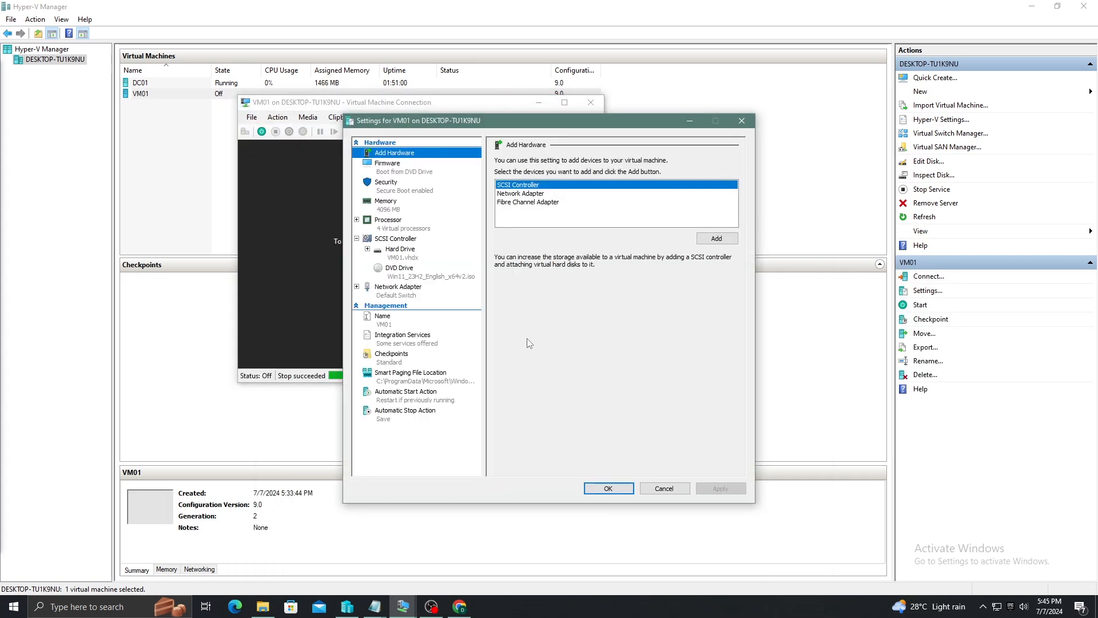
left_click(410, 190)
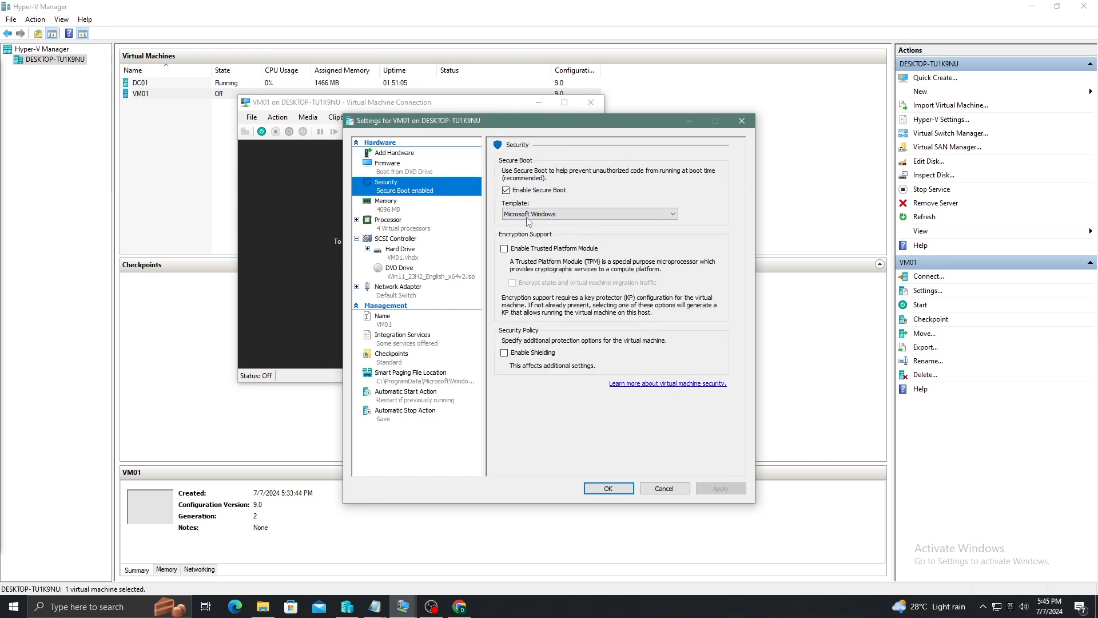
left_click(504, 249)
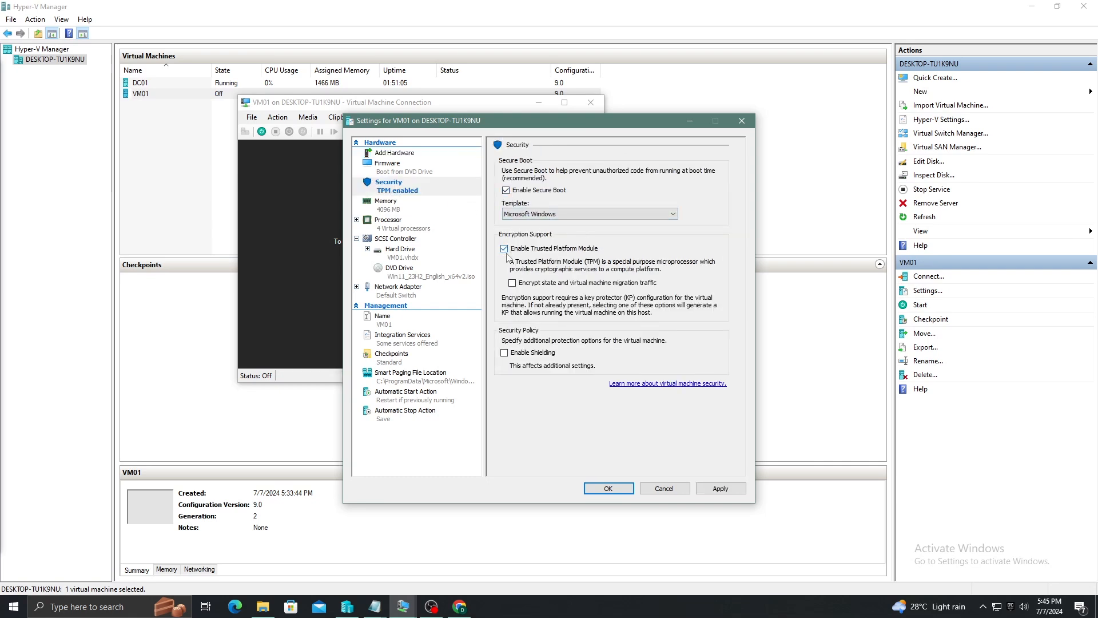
left_click(710, 491)
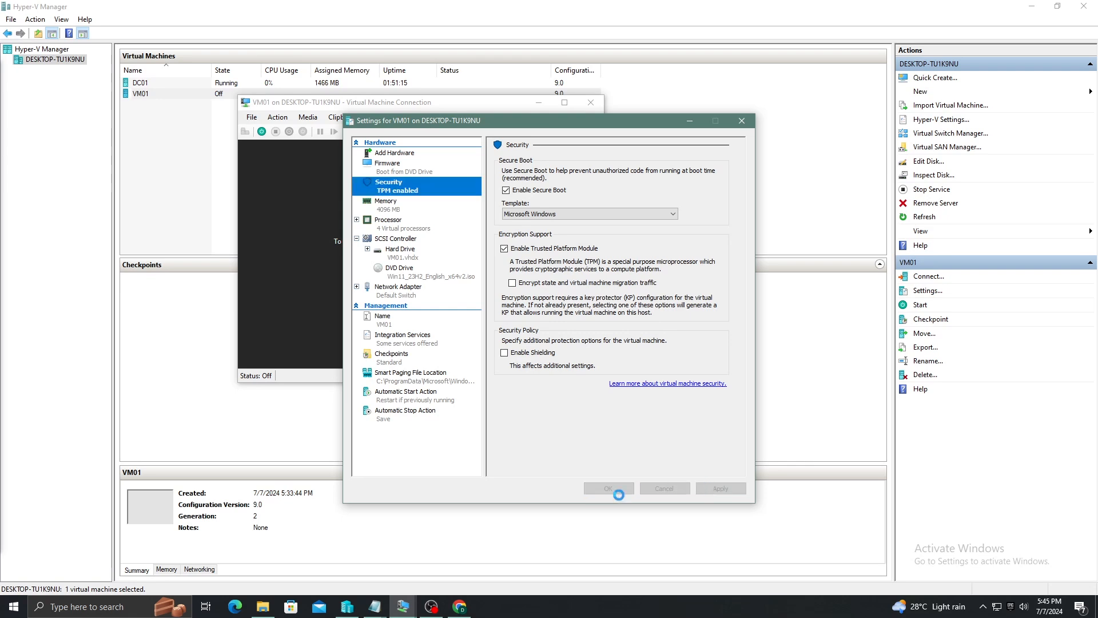
left_click(609, 488)
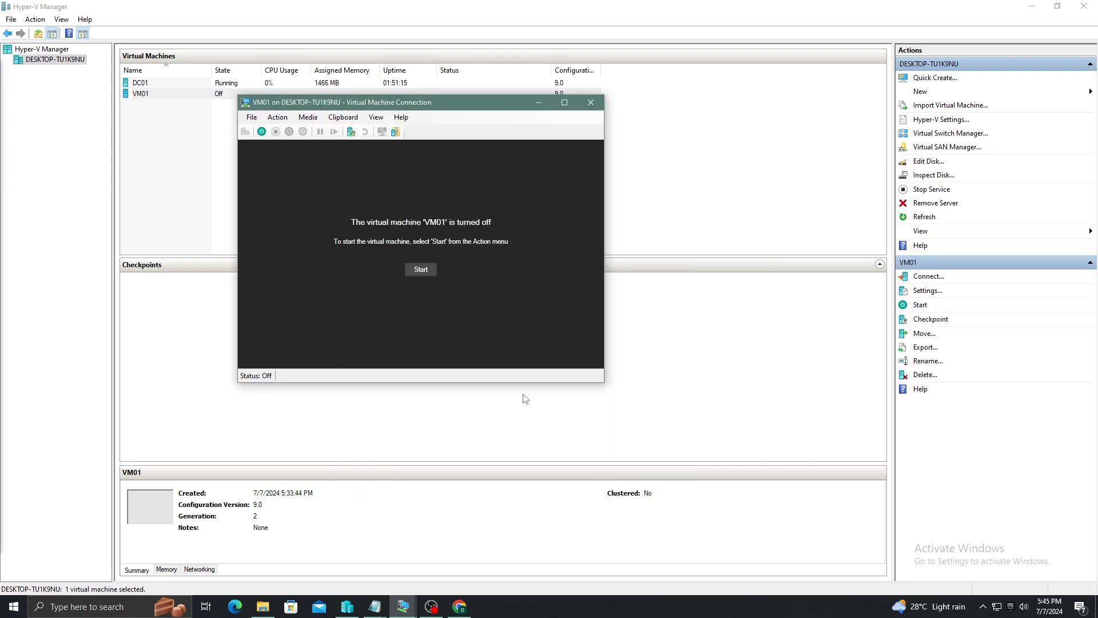
left_click(421, 270)
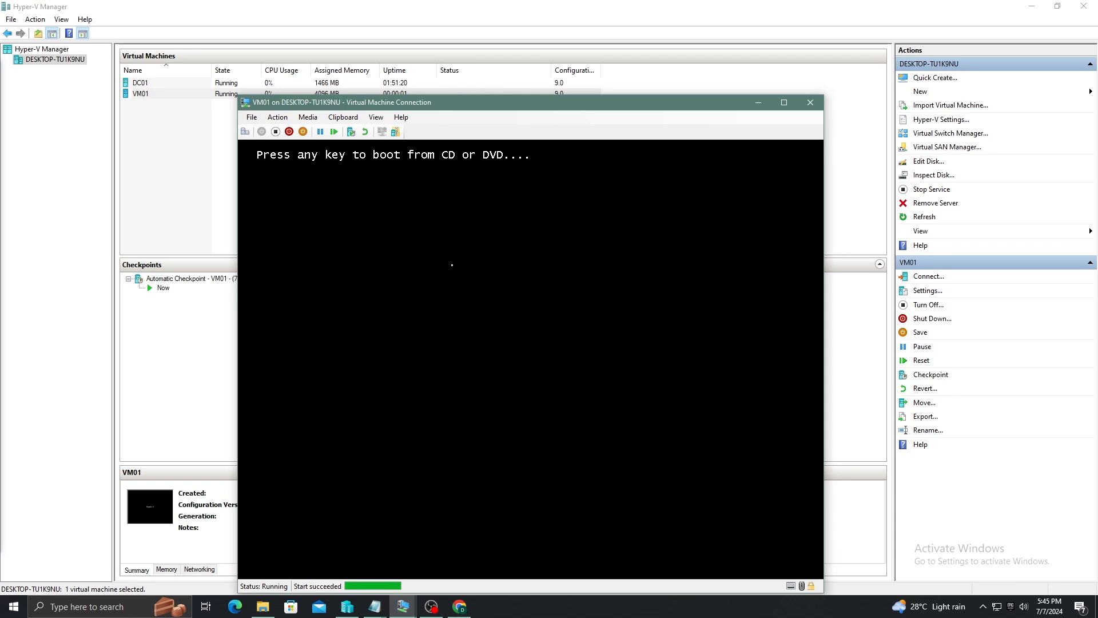
key("Return")
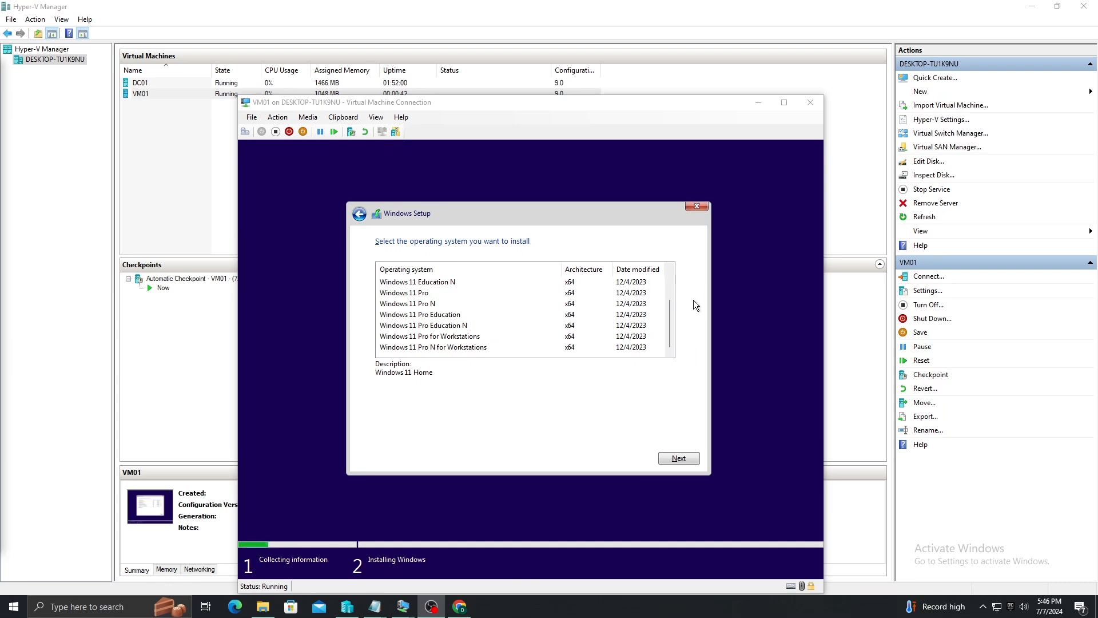
left_click(452, 337)
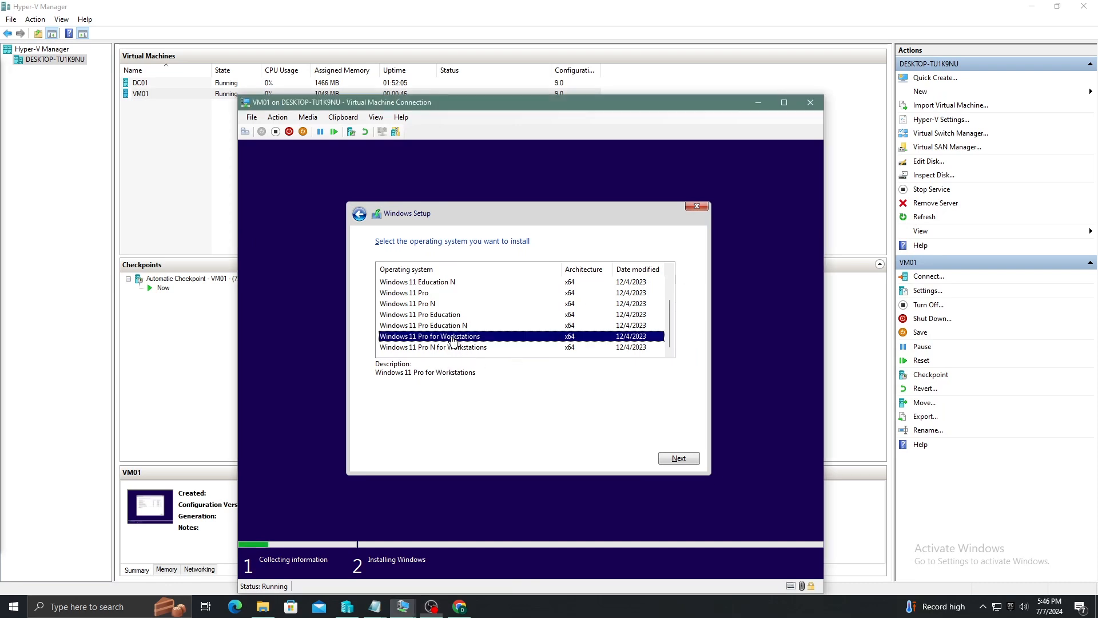
left_click(252, 118)
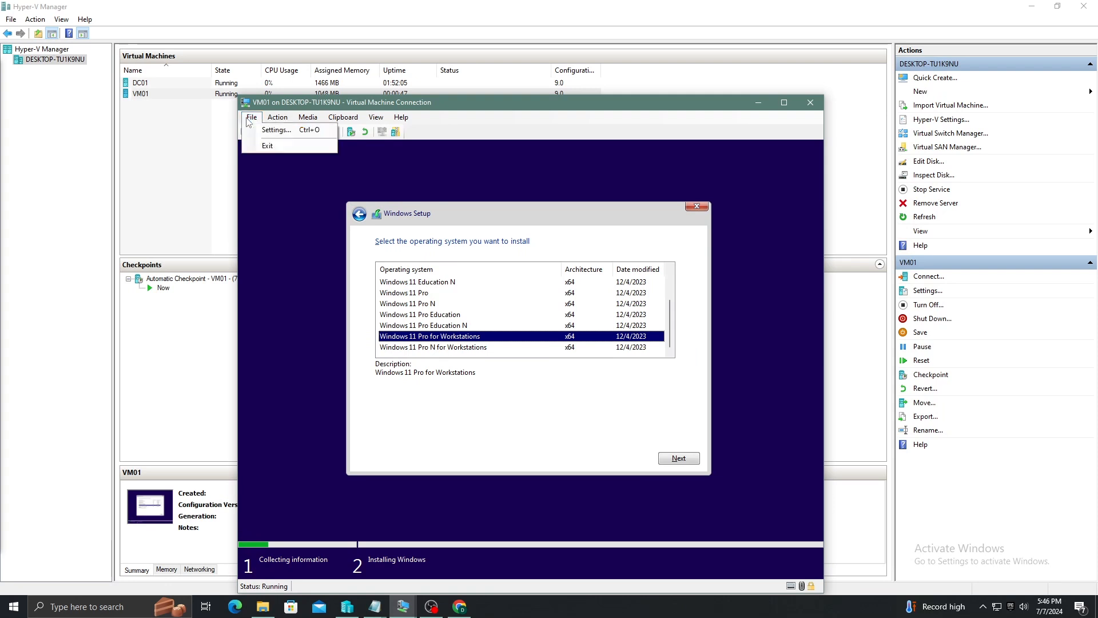
key("Escape")
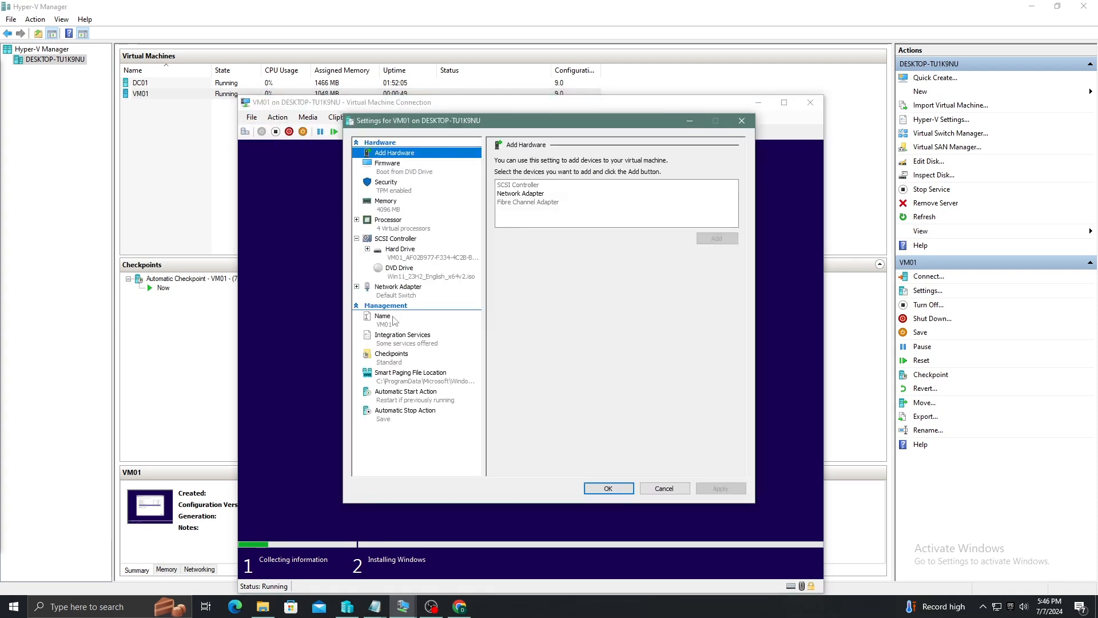
left_click(400, 226)
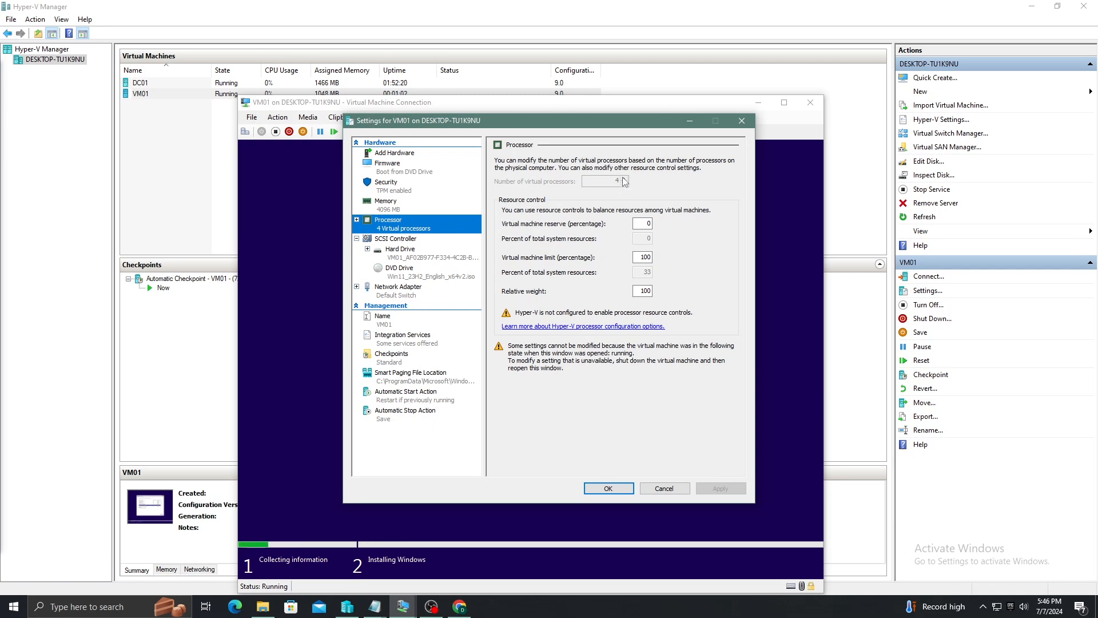
left_click(403, 208)
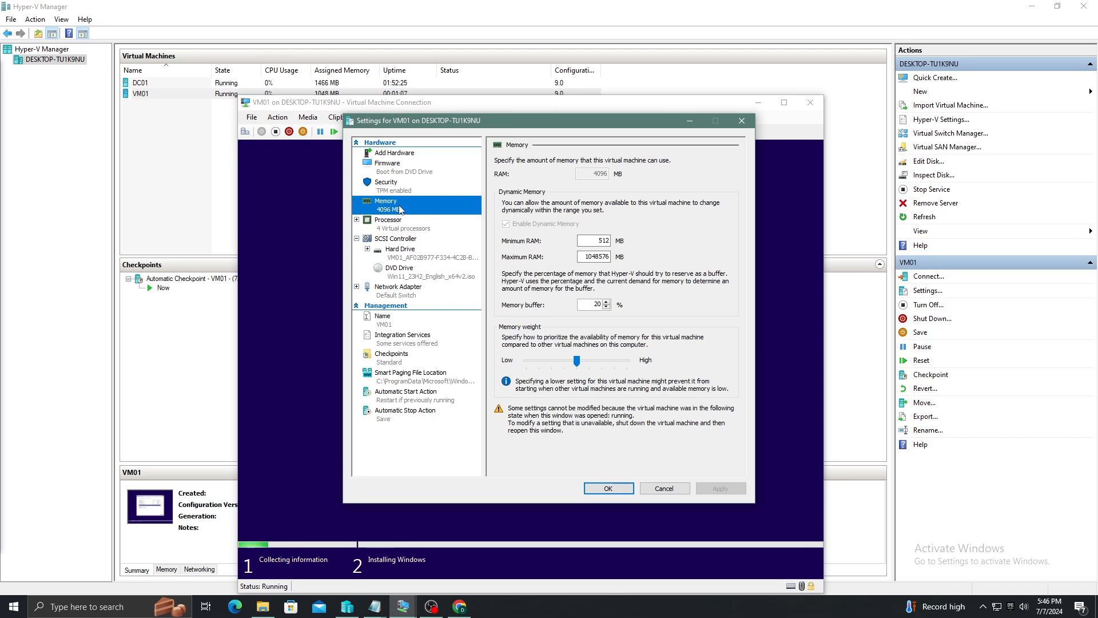
left_click(393, 231)
Accept the license terms and choose a Custom install onto Drive 0's unallocated space
left_click(741, 122)
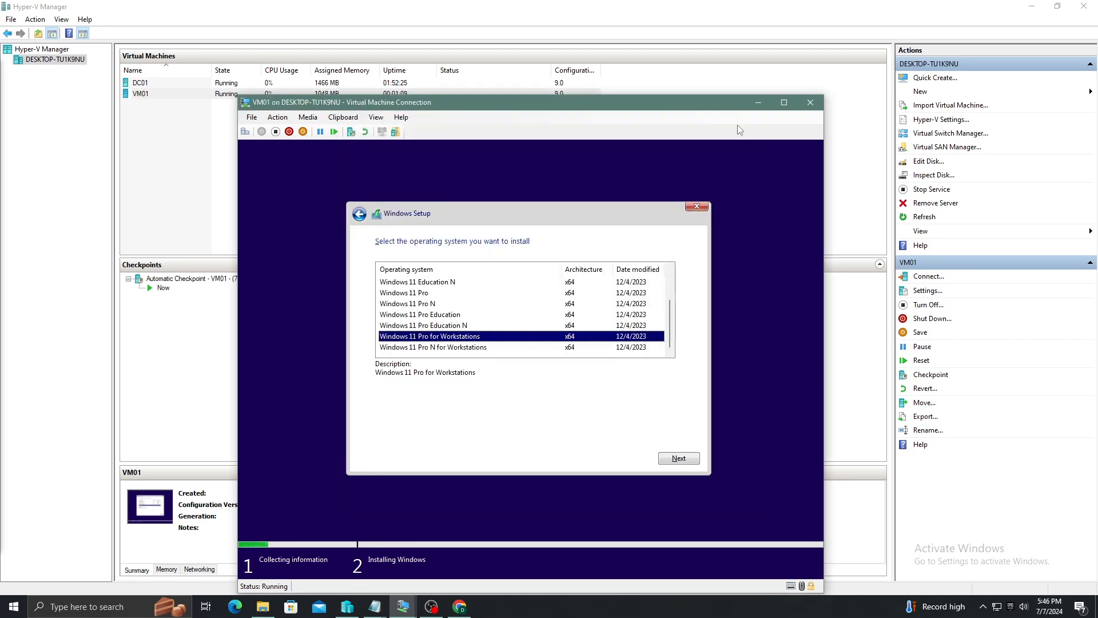
left_click(678, 459)
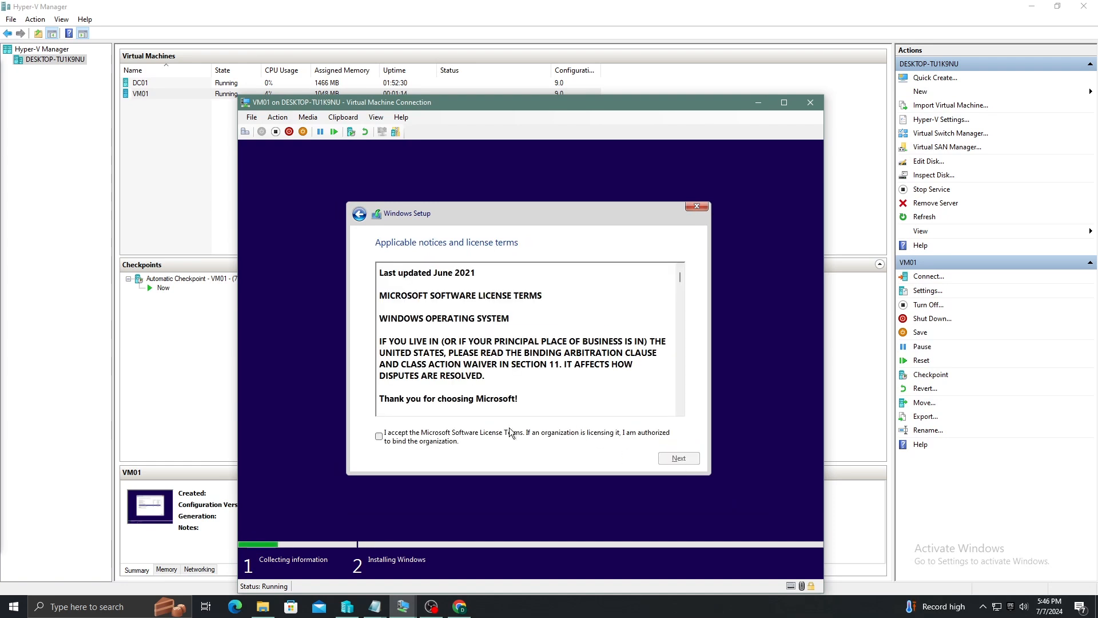
left_click(379, 437)
left_click(680, 459)
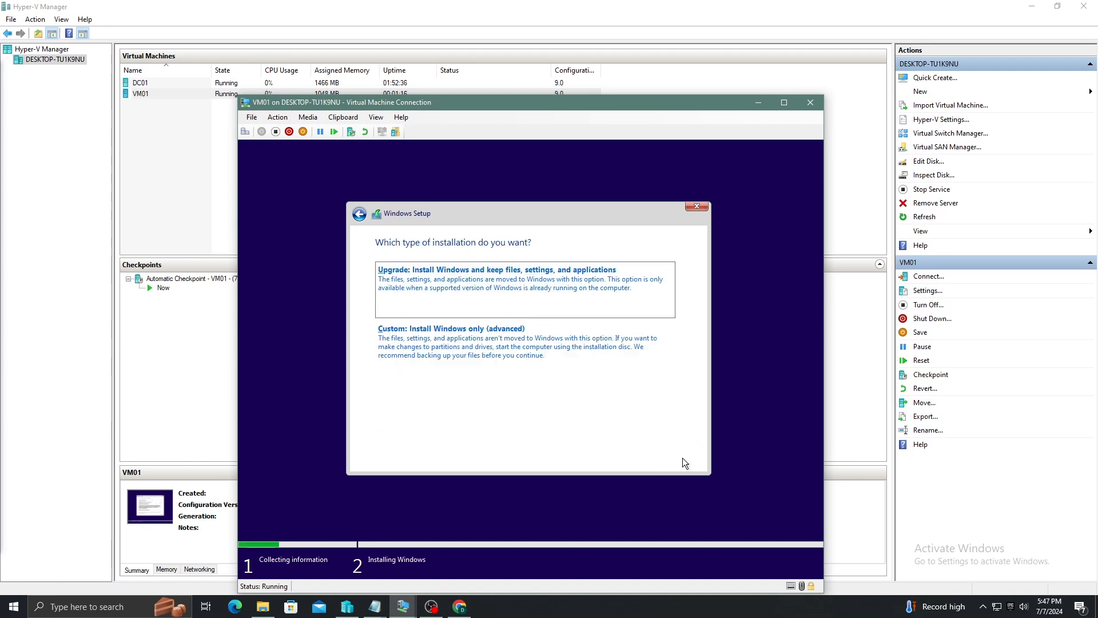
left_click(462, 350)
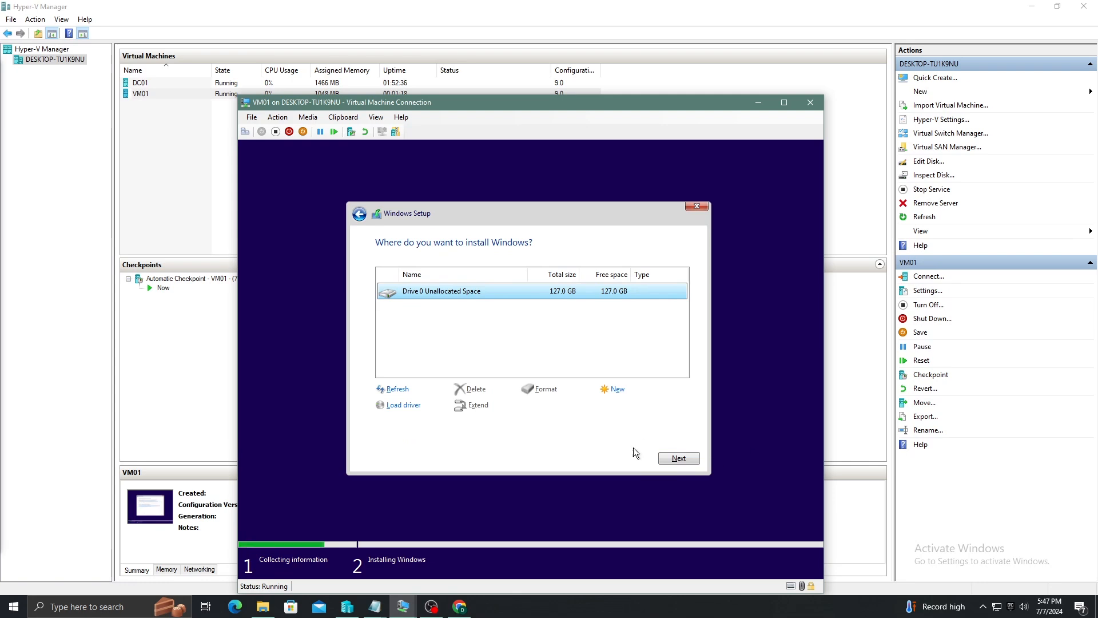
left_click(678, 458)
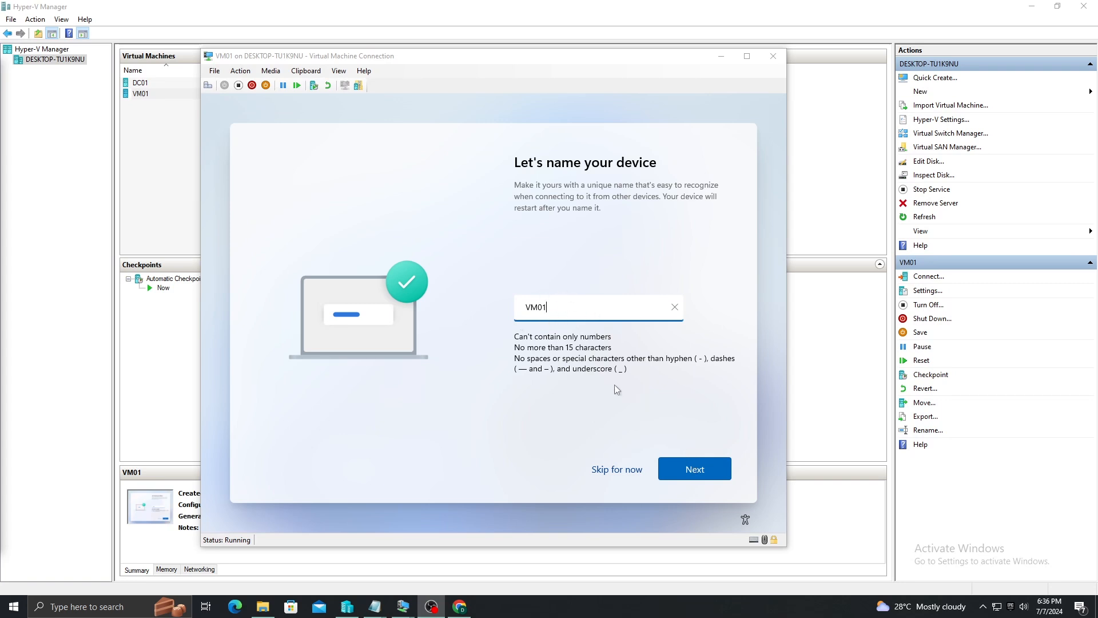
Keep VM01 as the device name, choose work or school setup, then Domain join instead
left_click(690, 478)
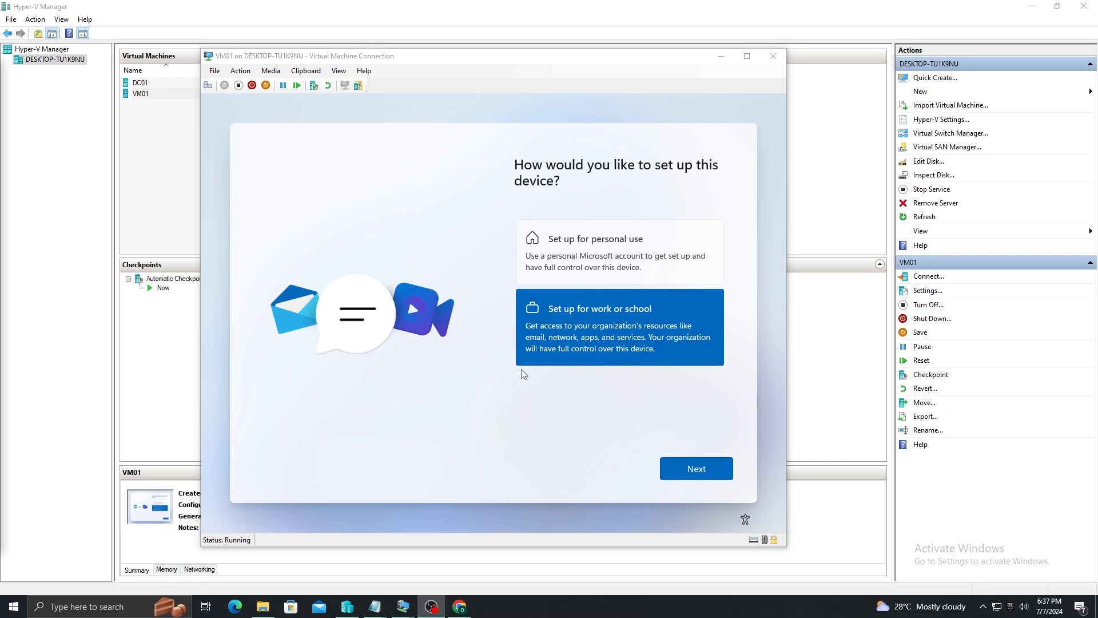
left_click(686, 470)
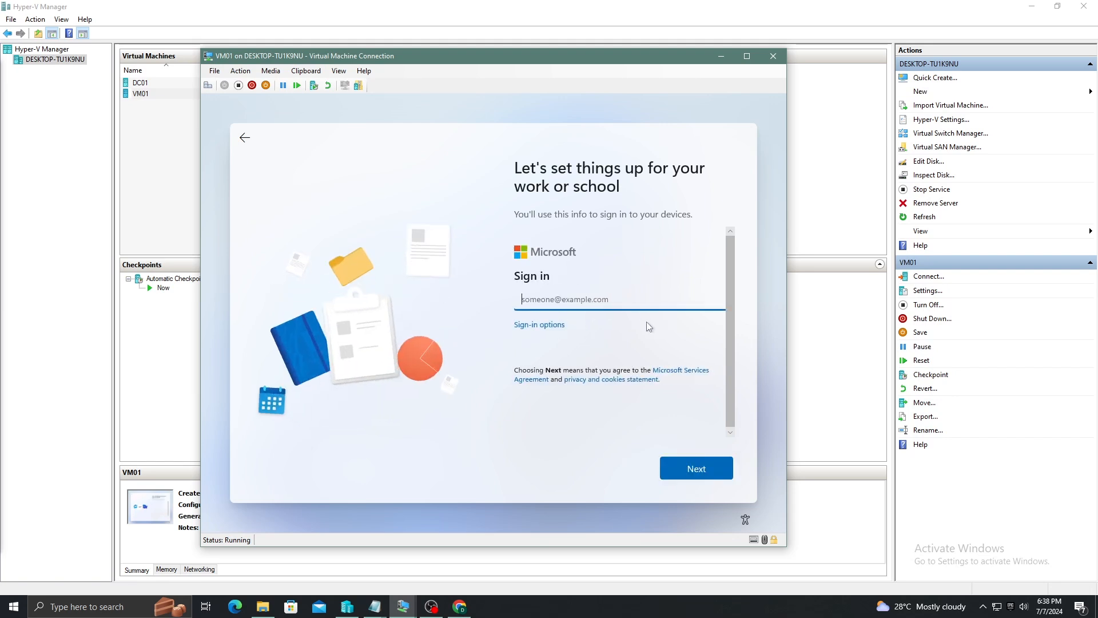
left_click(539, 324)
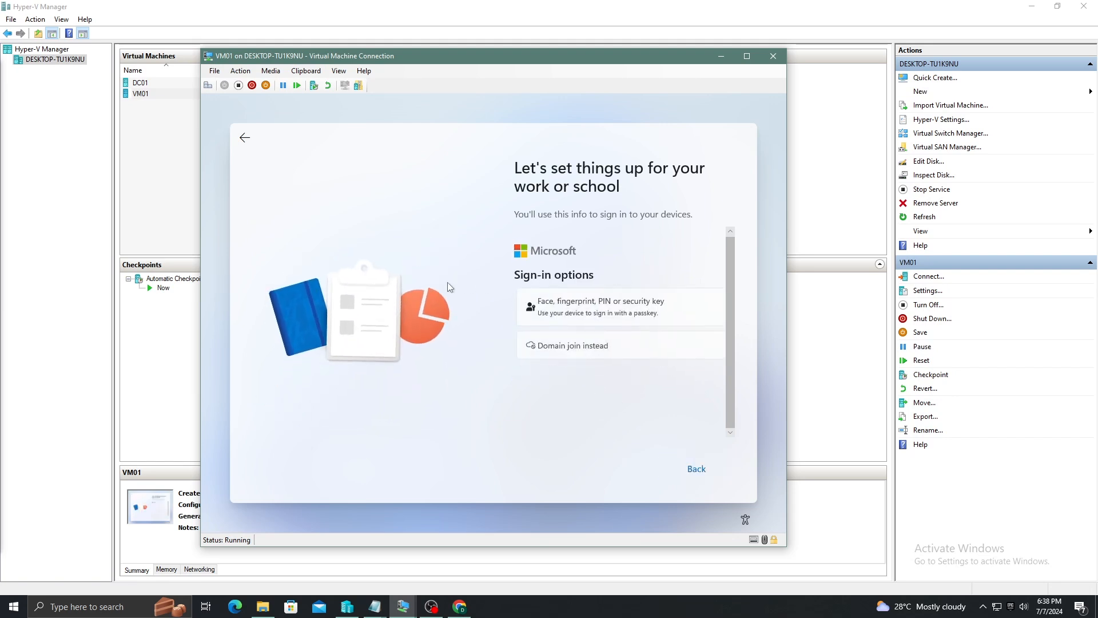
left_click(567, 353)
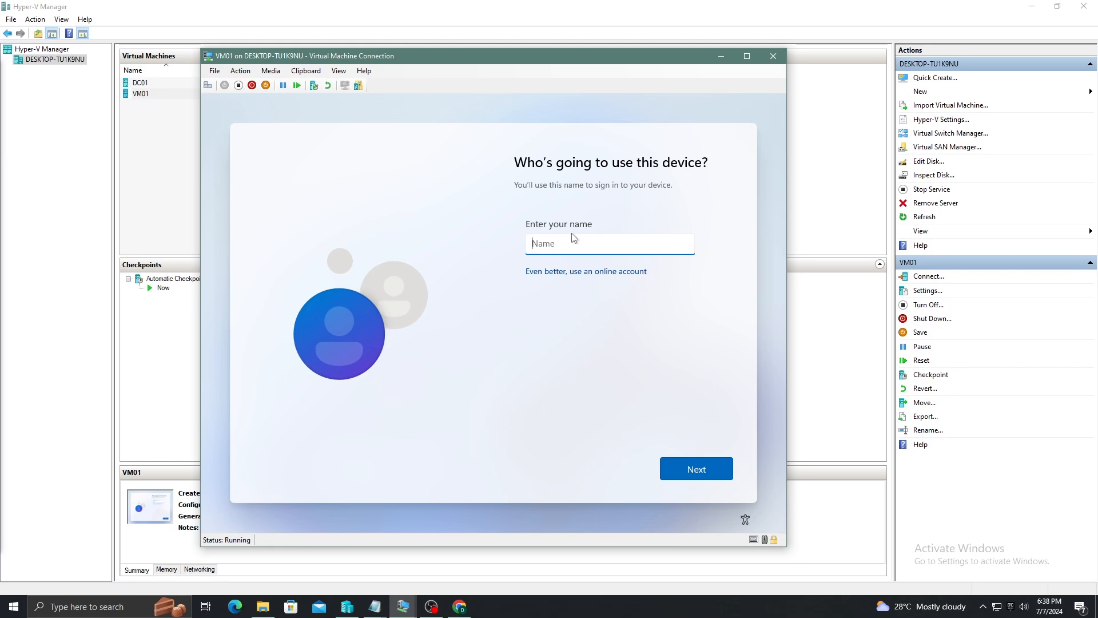
Enter the local account's user name, then type and confirm its password
type("Dave")
left_click(708, 467)
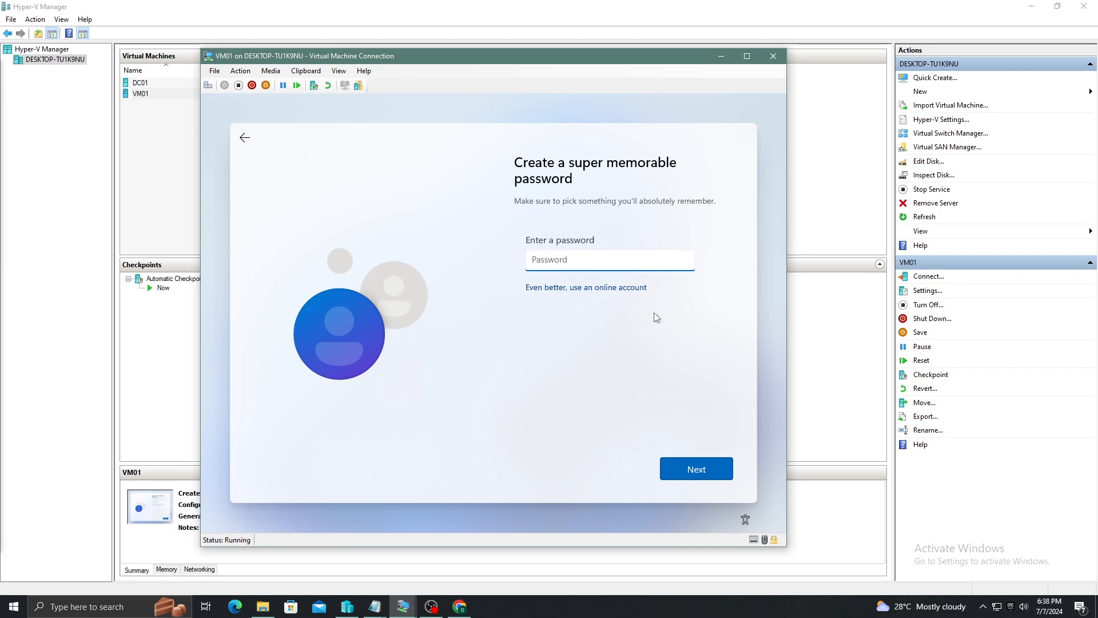
type("Pa$$w0rd!")
left_click(724, 468)
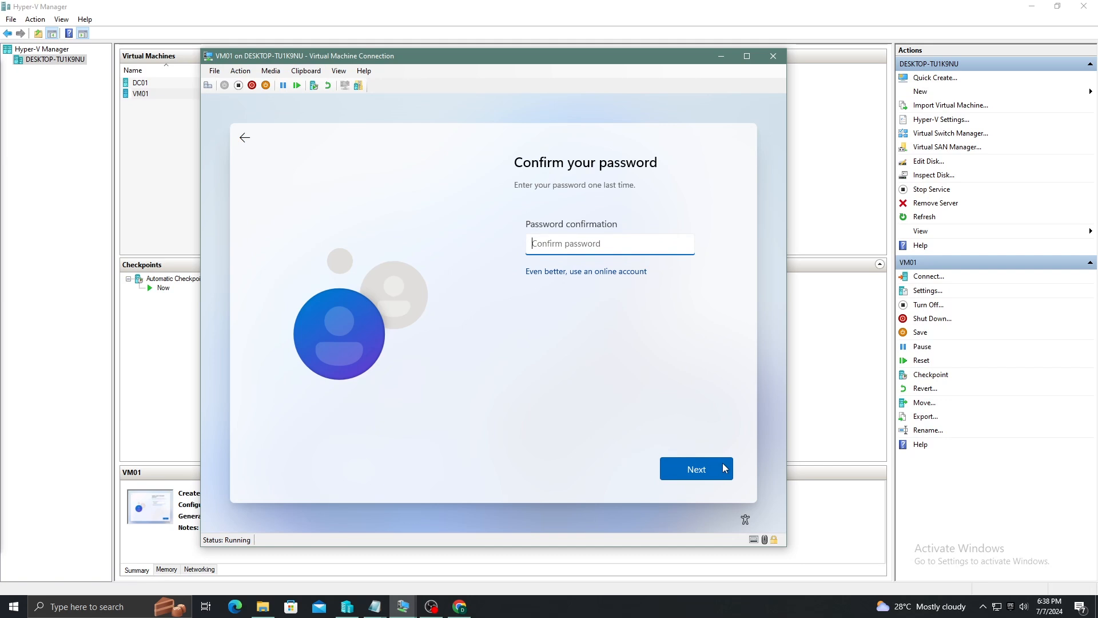
type("P")
left_click(724, 468)
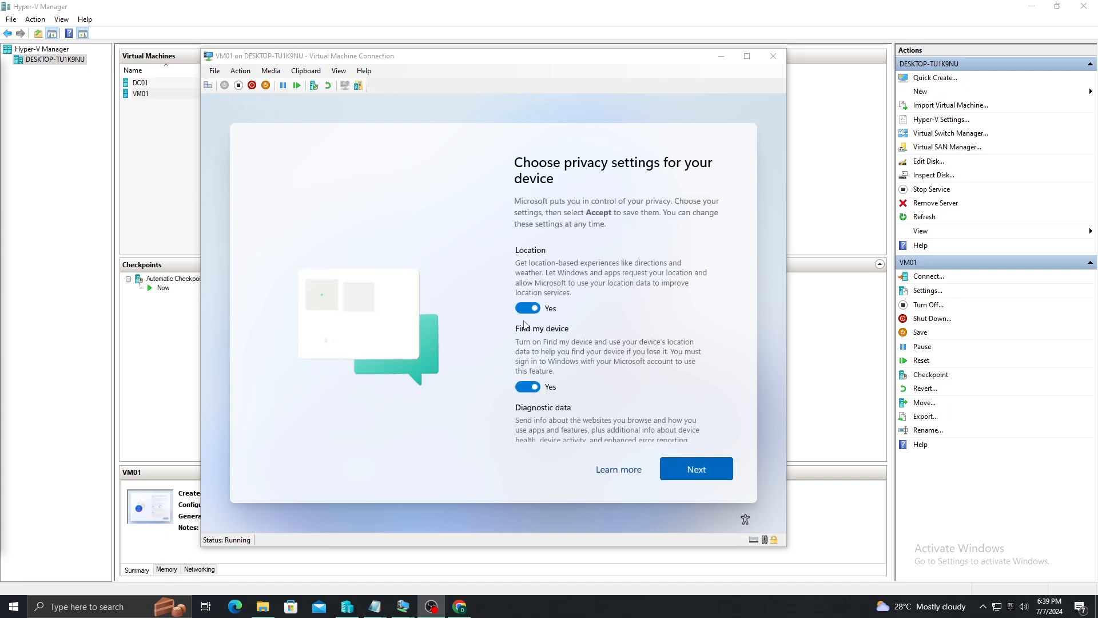
Set diagnostic data to Required only, set inking, tailored experiences and advertising ID to No, then Accept
scroll(532, 331, "down", 3)
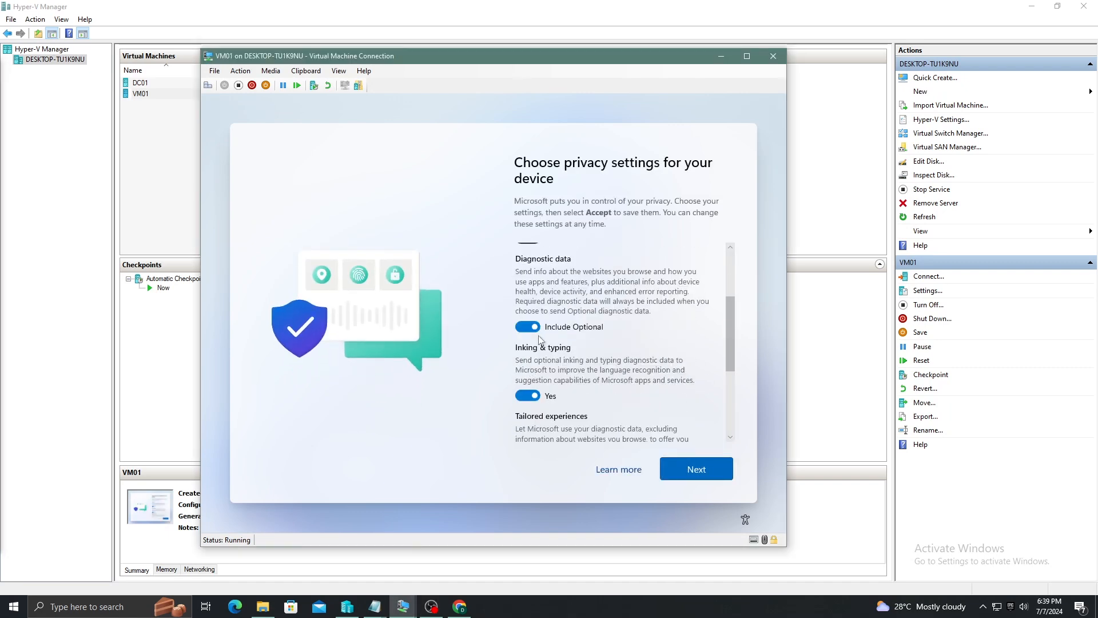
left_click(528, 327)
left_click(527, 396)
scroll(532, 372, "down", 1)
left_click(527, 395)
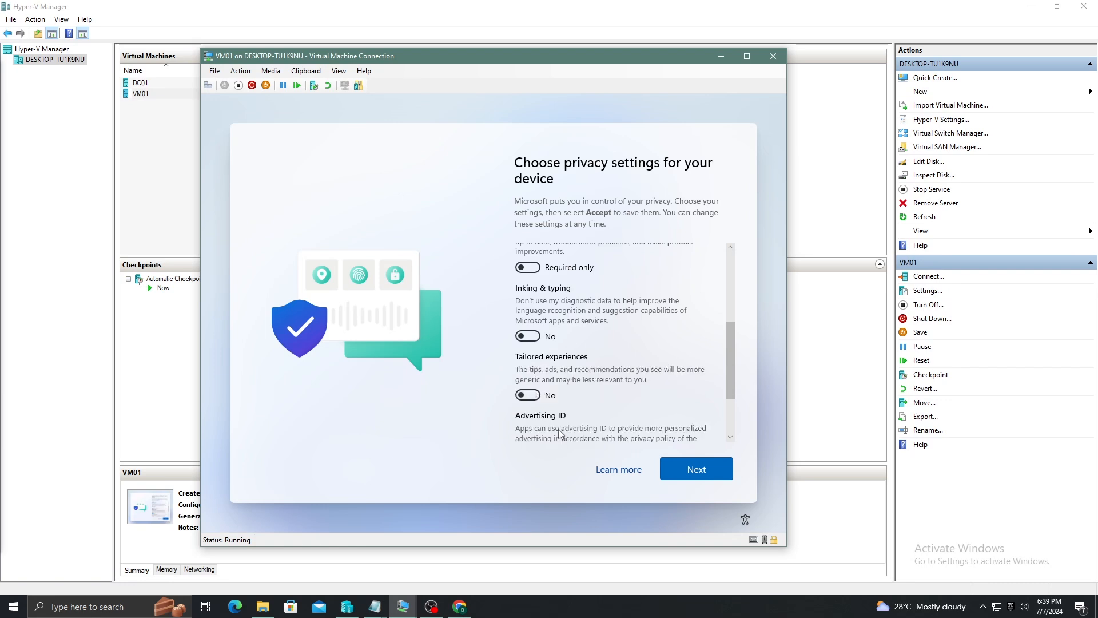
scroll(559, 433, "down", 3)
left_click(528, 376)
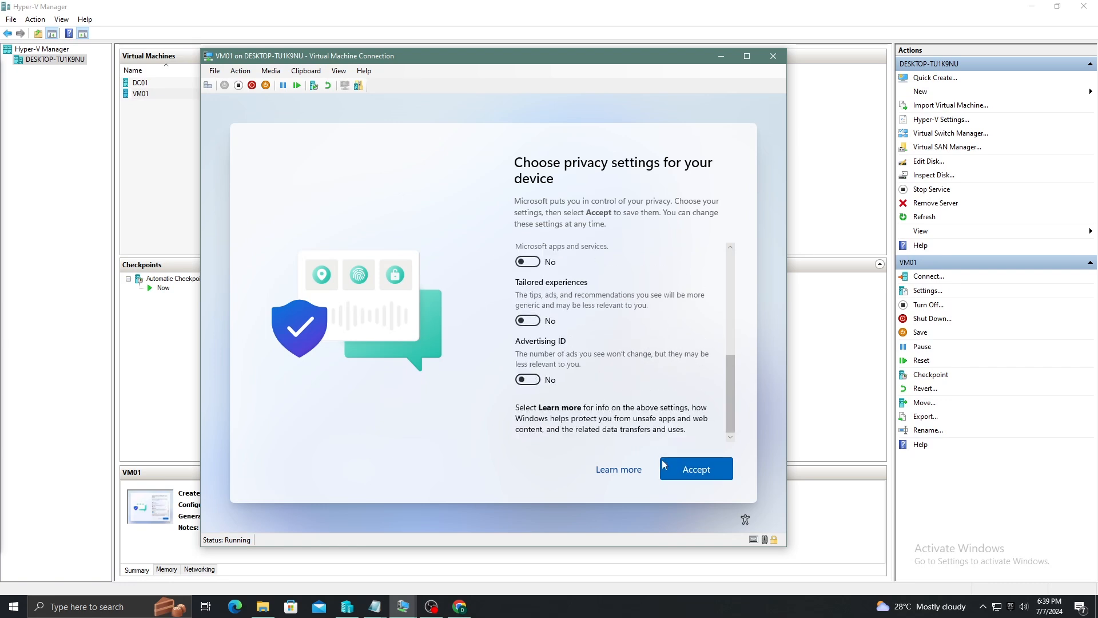
left_click(697, 475)
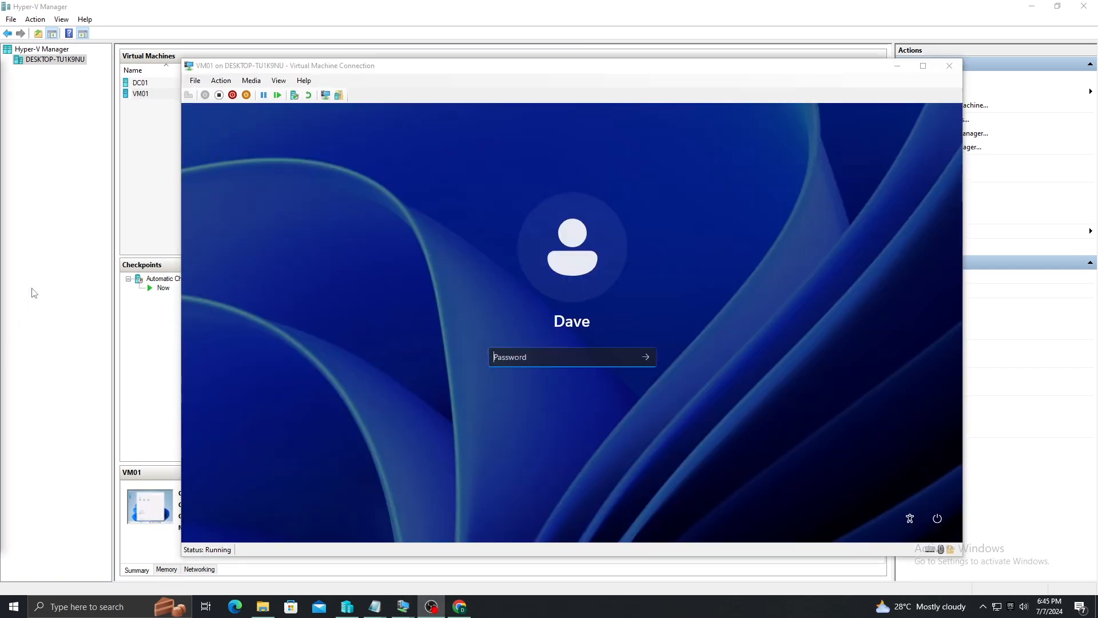